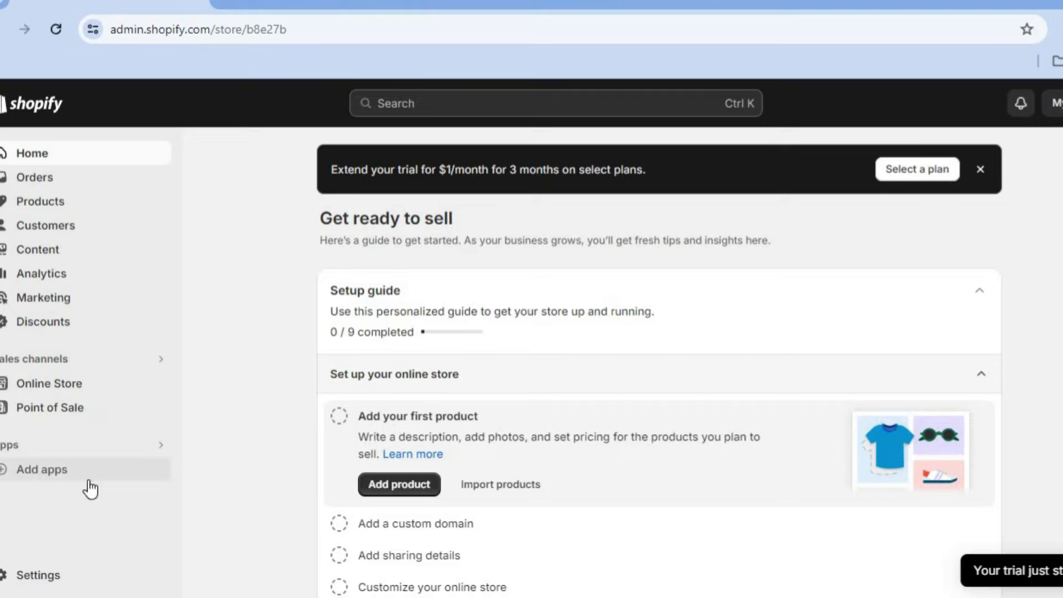
# From the Add apps recommendations, open the Shopify App Store in a new tab
pyautogui.click(60, 472)
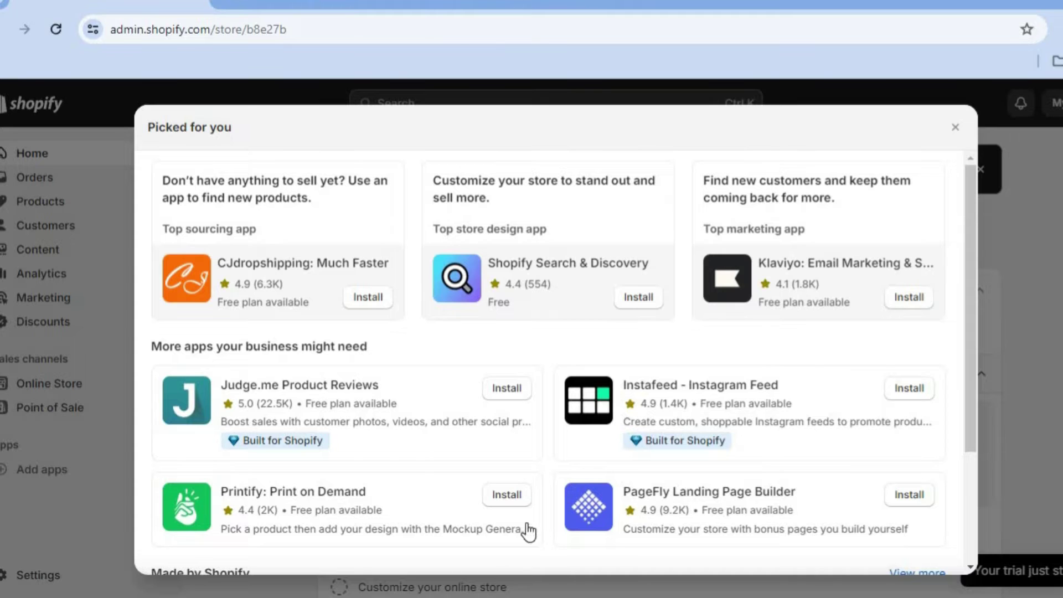
pyautogui.moveTo(974, 423); pyautogui.dragTo(973, 569)
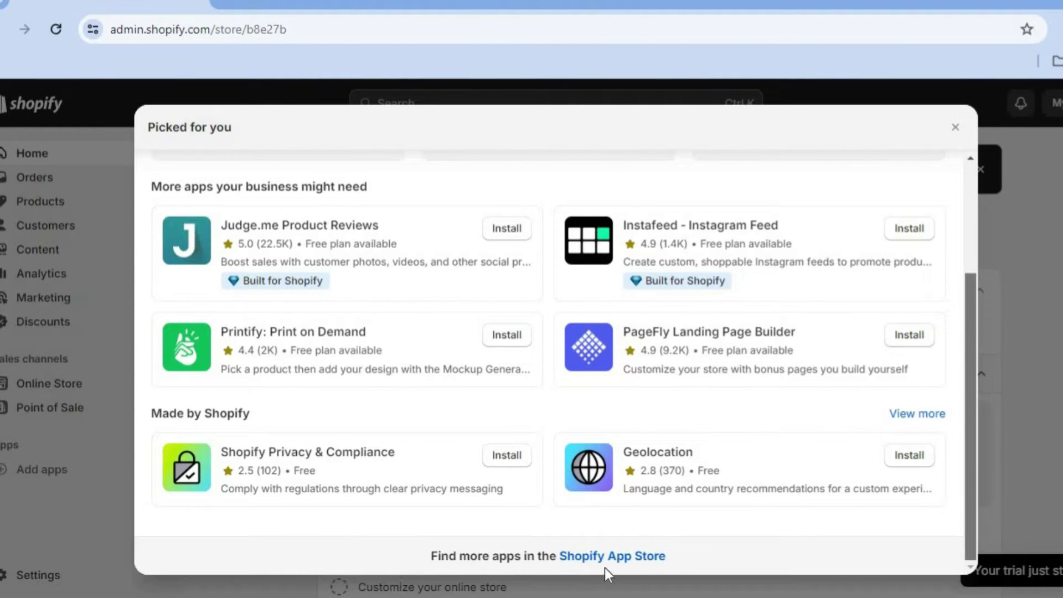
pyautogui.click(612, 555)
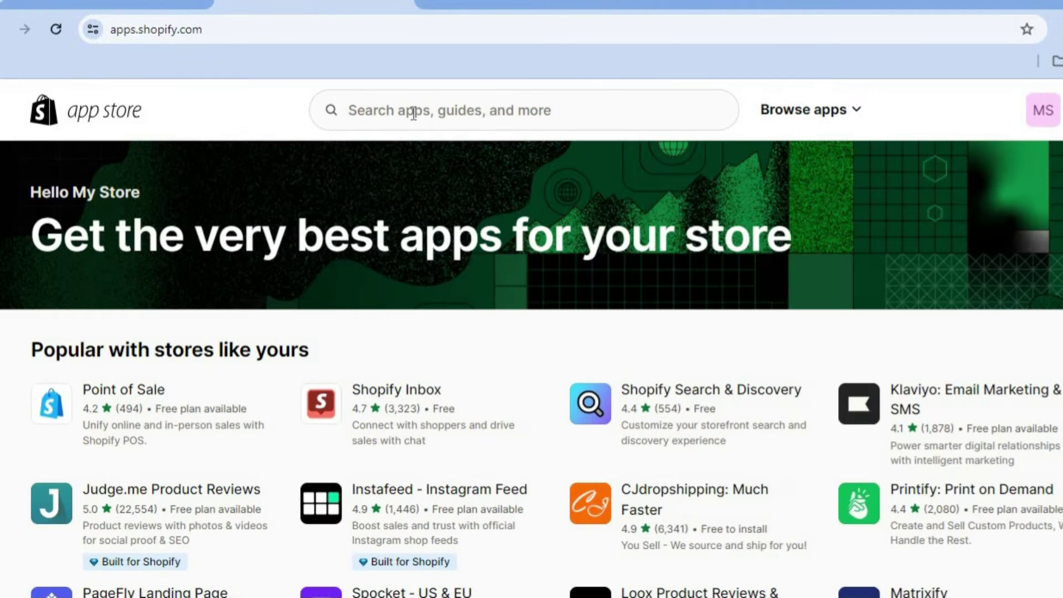
# Search 'zop', open the Zopi - AliExpress Dropshipping listing and review its Free to $49.90/month pricing
pyautogui.click(412, 114)
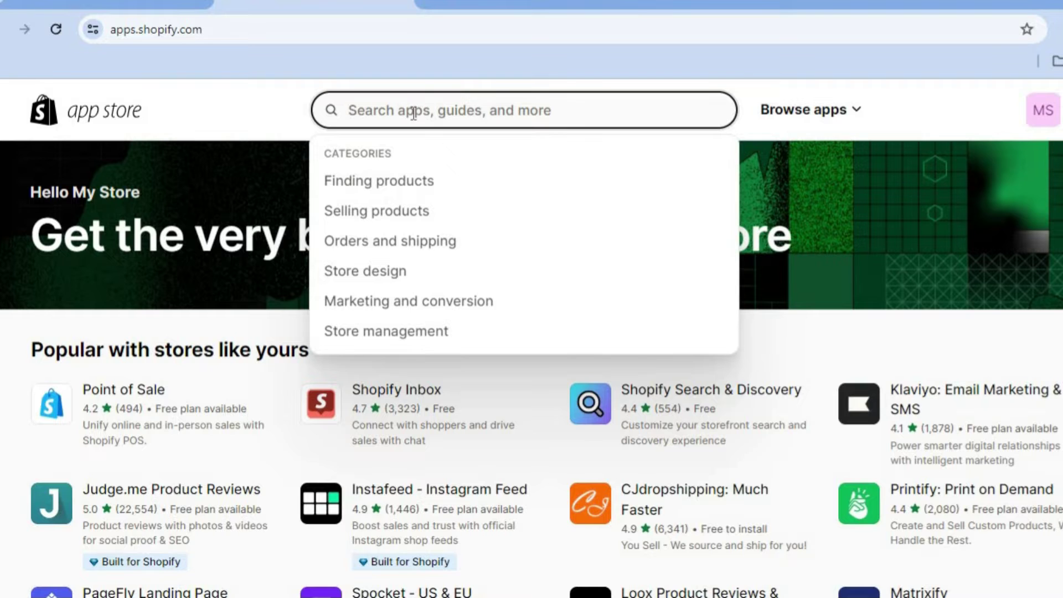
pyautogui.write('z')
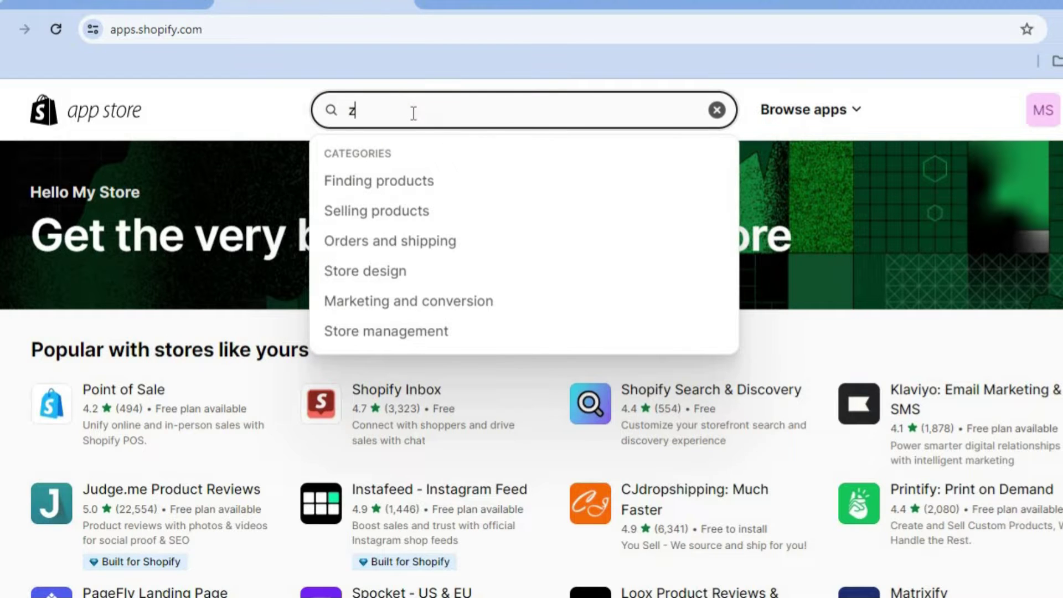
pyautogui.write('op')
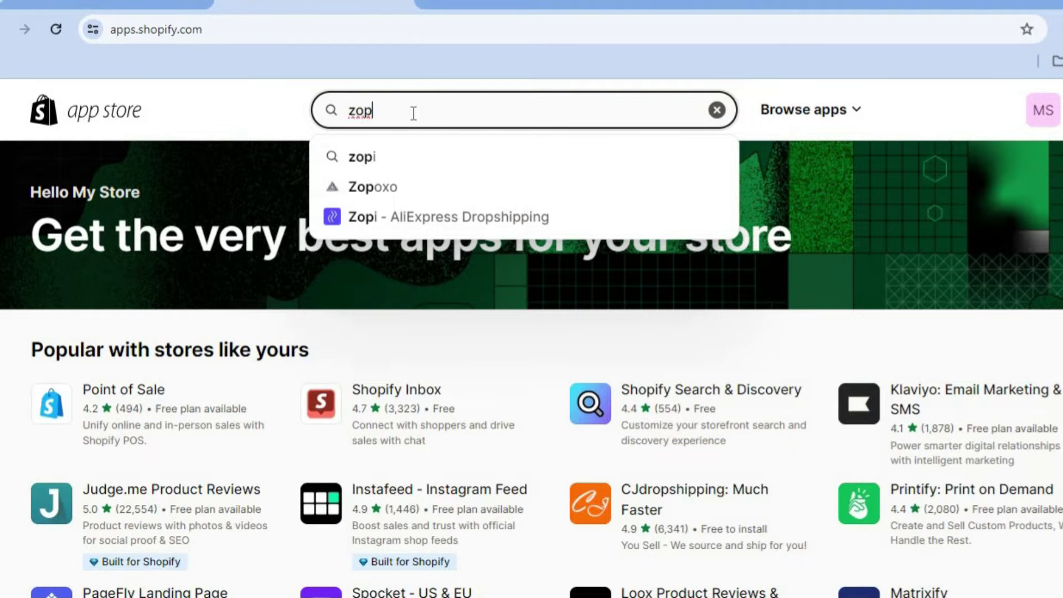
pyautogui.click(406, 217)
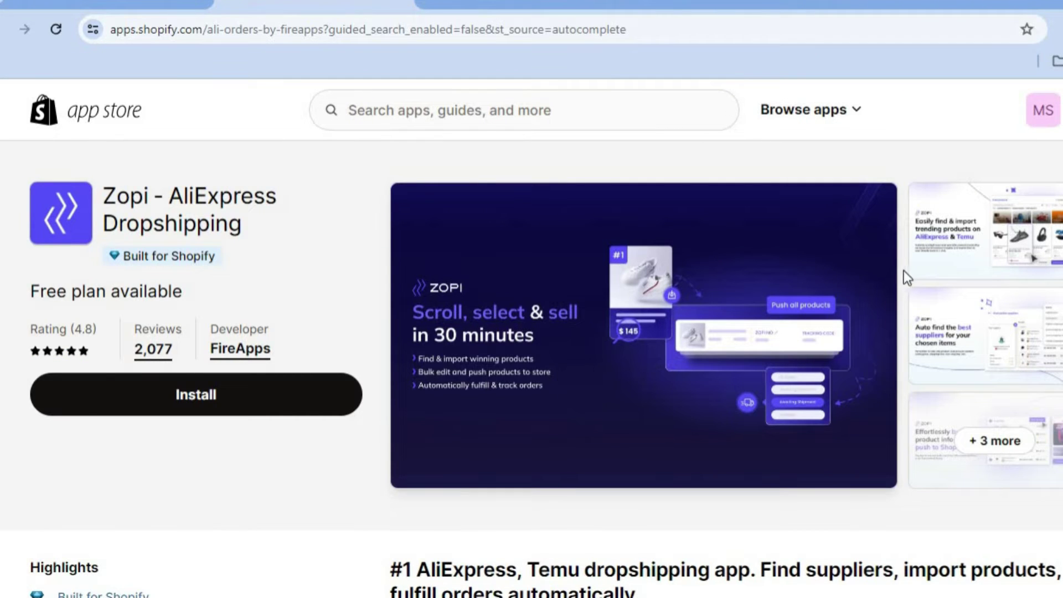
pyautogui.scroll(-7, 1033, 256)
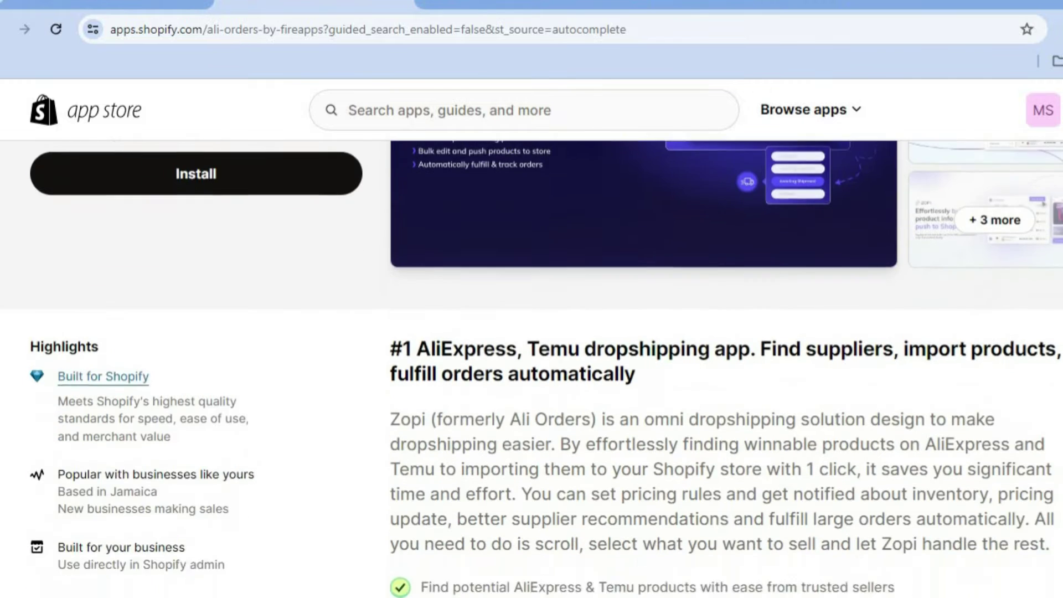
pyautogui.scroll(-4, 546, 364)
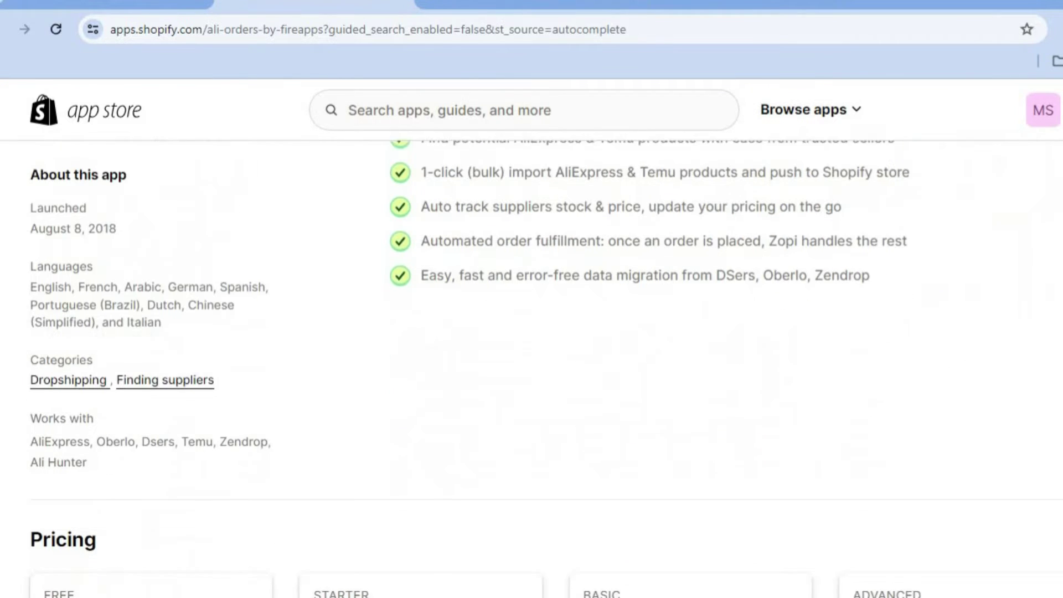
pyautogui.scroll(-4, 545, 365)
pyautogui.scroll(-2, 545, 364)
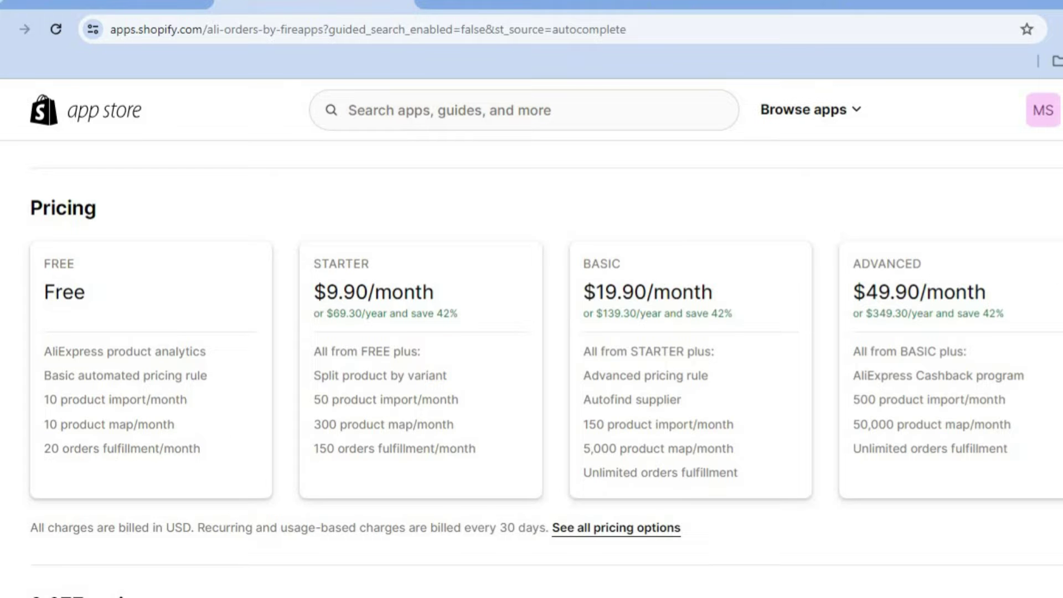
pyautogui.scroll(15, 237, 387)
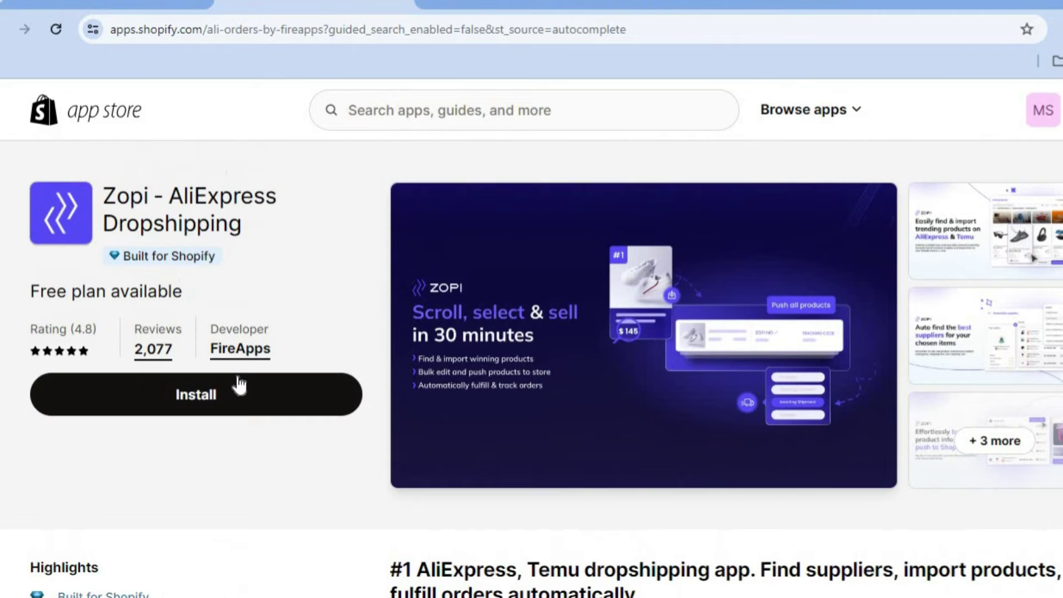
# Install Zopi and approve its access permissions for the store
pyautogui.click(237, 400)
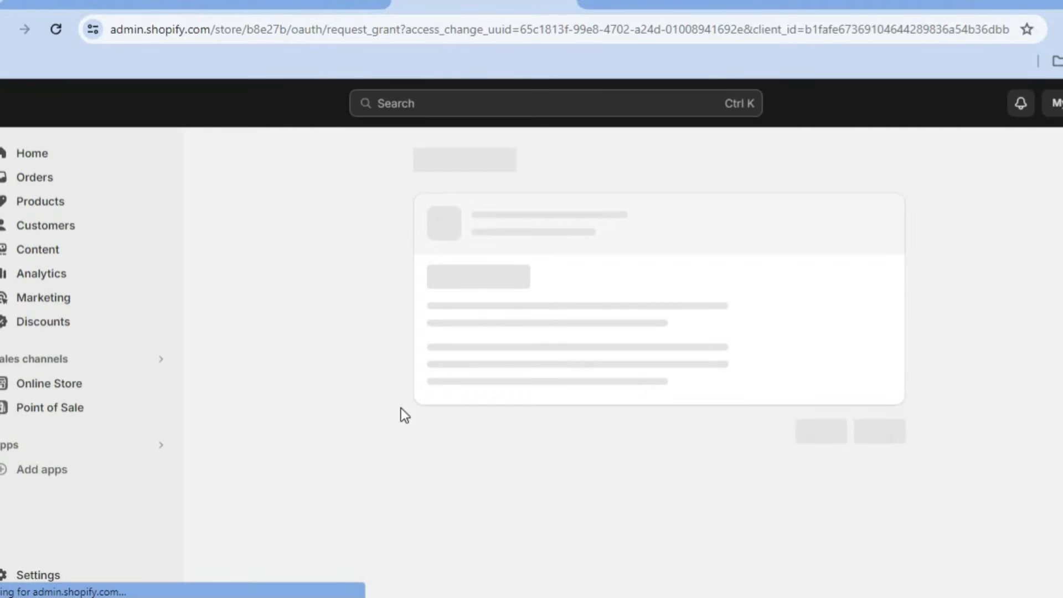
pyautogui.click(867, 481)
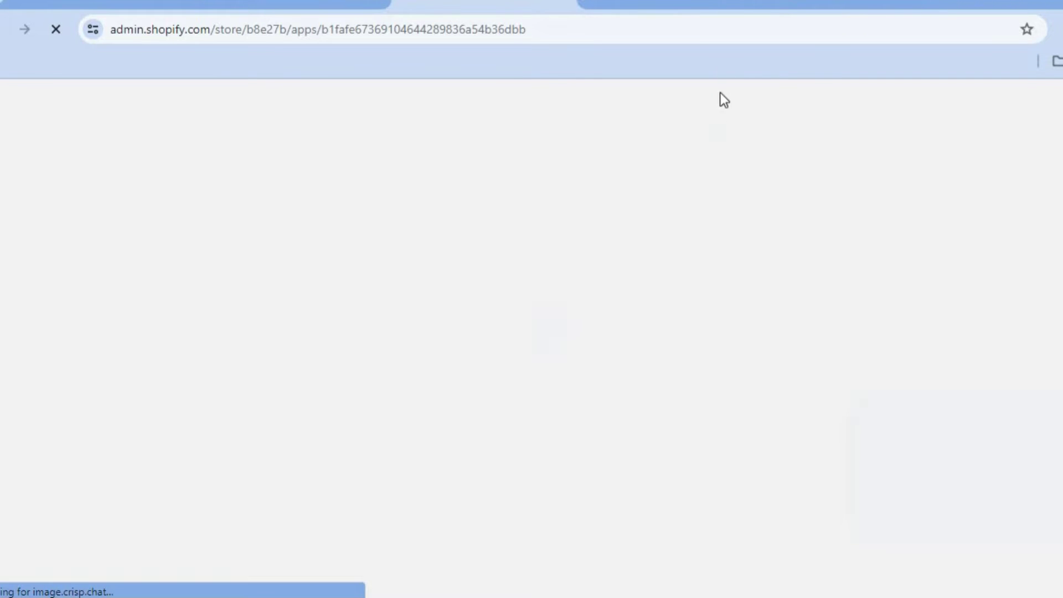
# Open the $5.07 EMTRA Bluetooth keyboard and mouse listing from the AliExpress Tablet Keyboard results
pyautogui.click(678, 5)
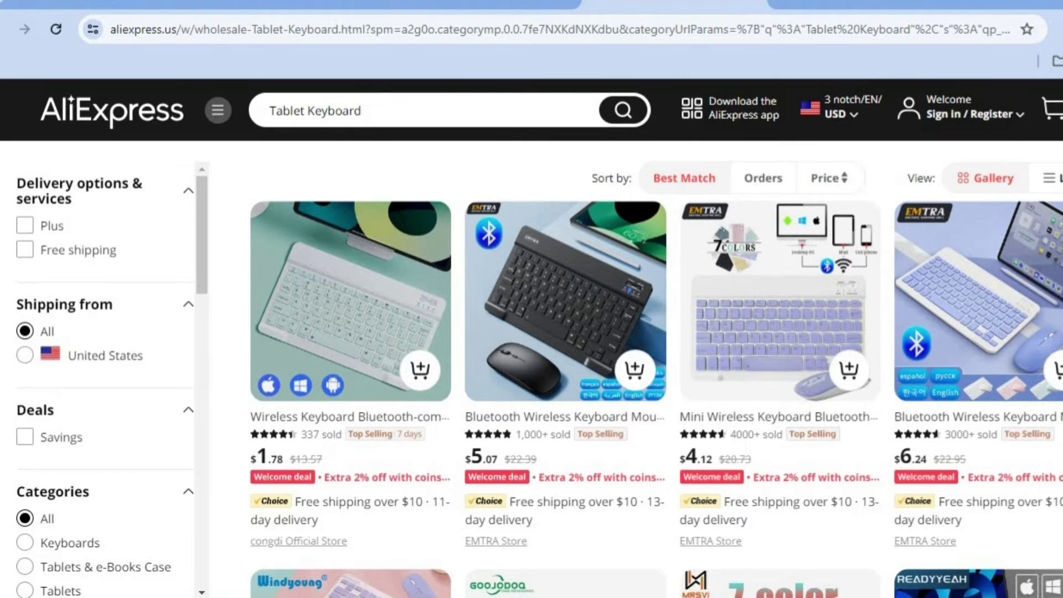
pyautogui.scroll(-5, 656, 369)
pyautogui.scroll(5, 656, 369)
pyautogui.click(775, 310)
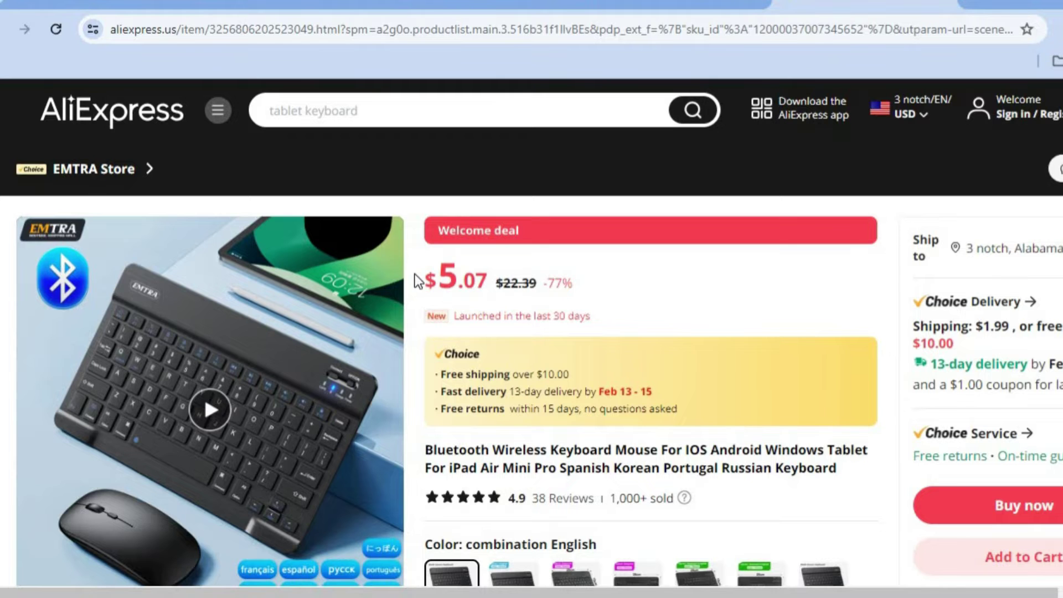
pyautogui.click(469, 5)
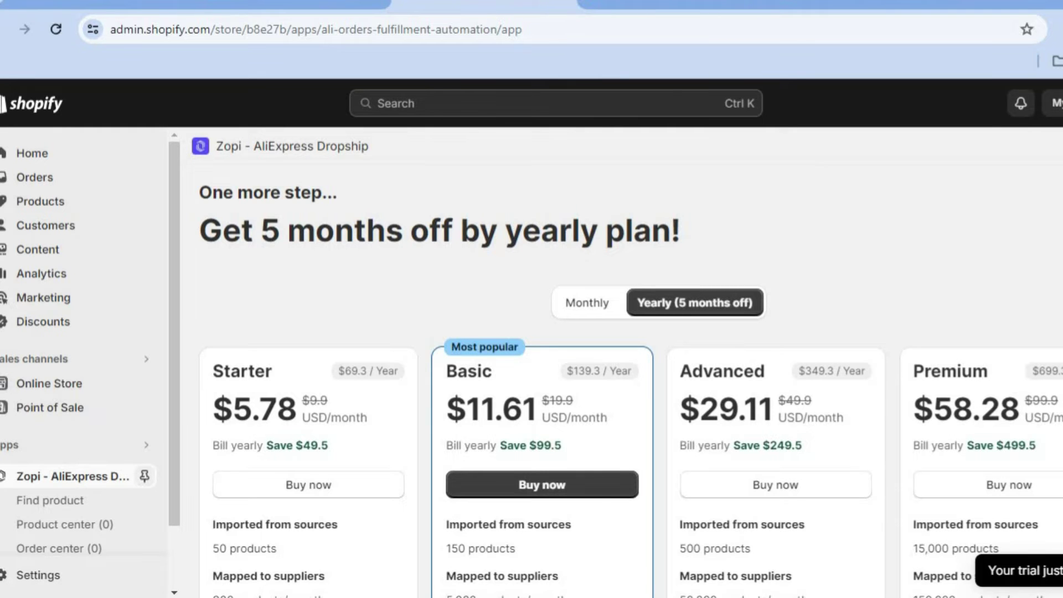
# Zoom the browser out to 67% so Zopi's four yearly plans fit side by side
pyautogui.moveTo(210, 369); pyautogui.dragTo(1051, 418)
pyautogui.click(965, 215)
pyautogui.click(1054, 30)
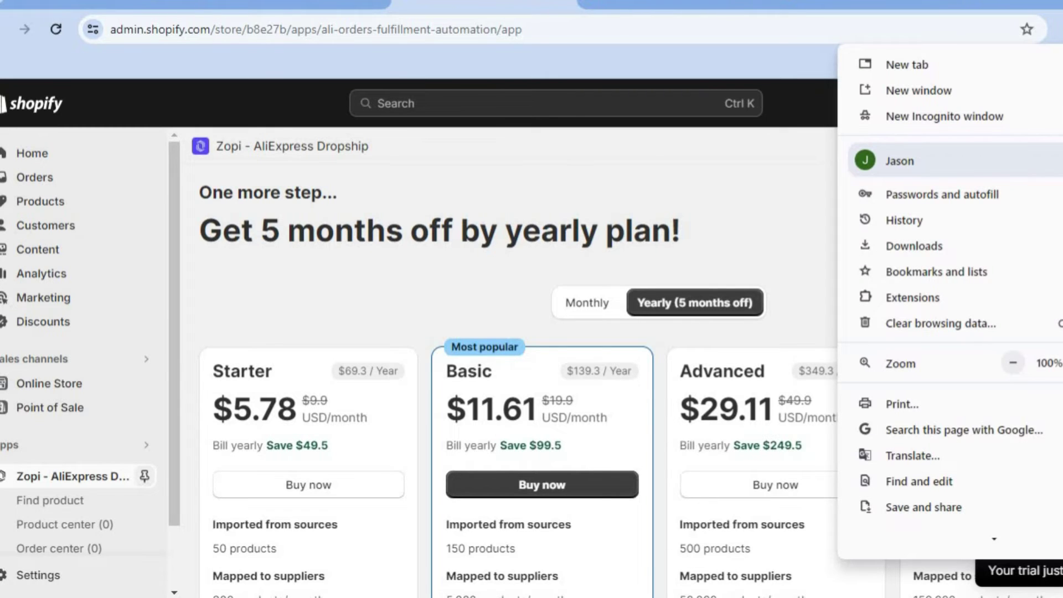
pyautogui.click(1013, 361)
pyautogui.click(1013, 363)
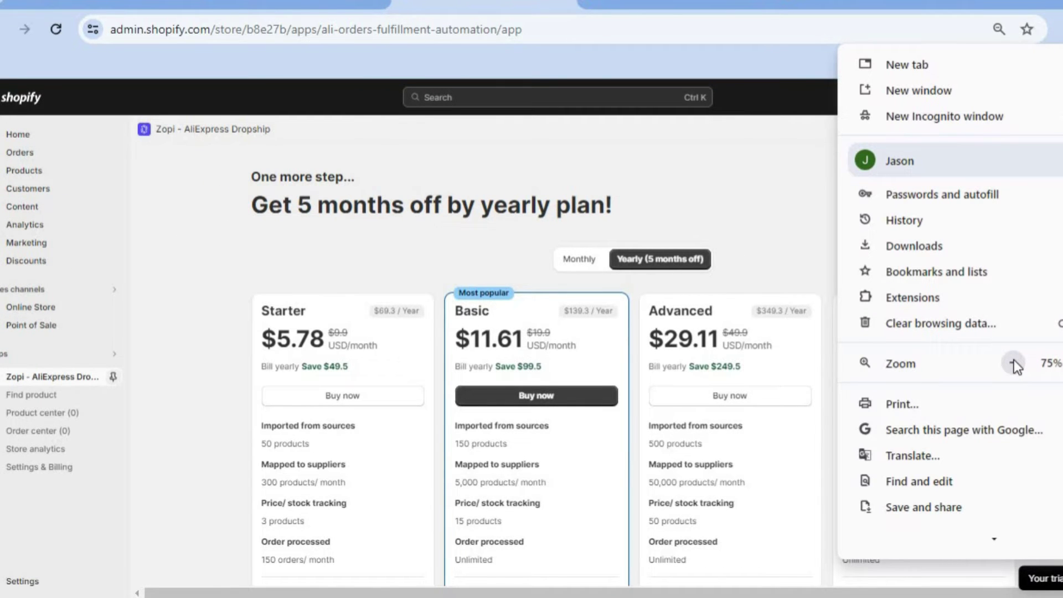
pyautogui.click(1013, 363)
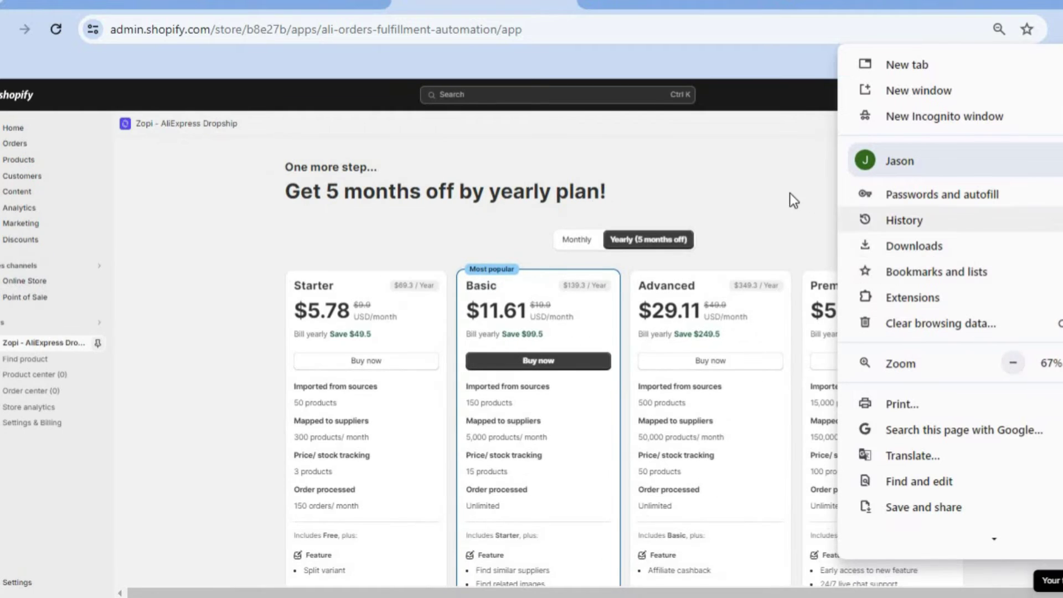
pyautogui.click(773, 193)
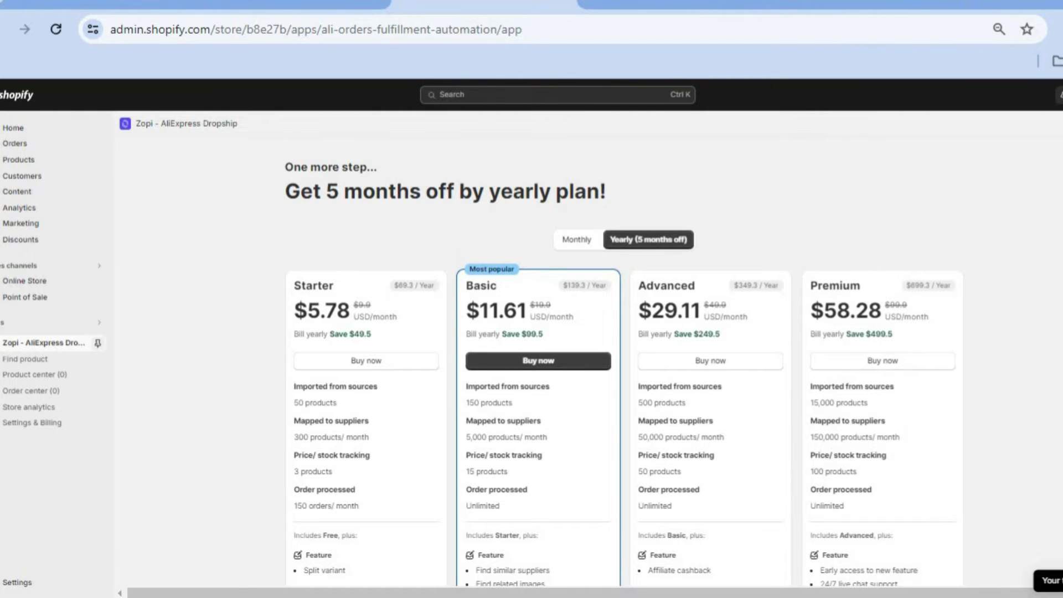
# Expand Zopi's Free plan row and choose the $0.0 Free plan
pyautogui.scroll(-5, 624, 360)
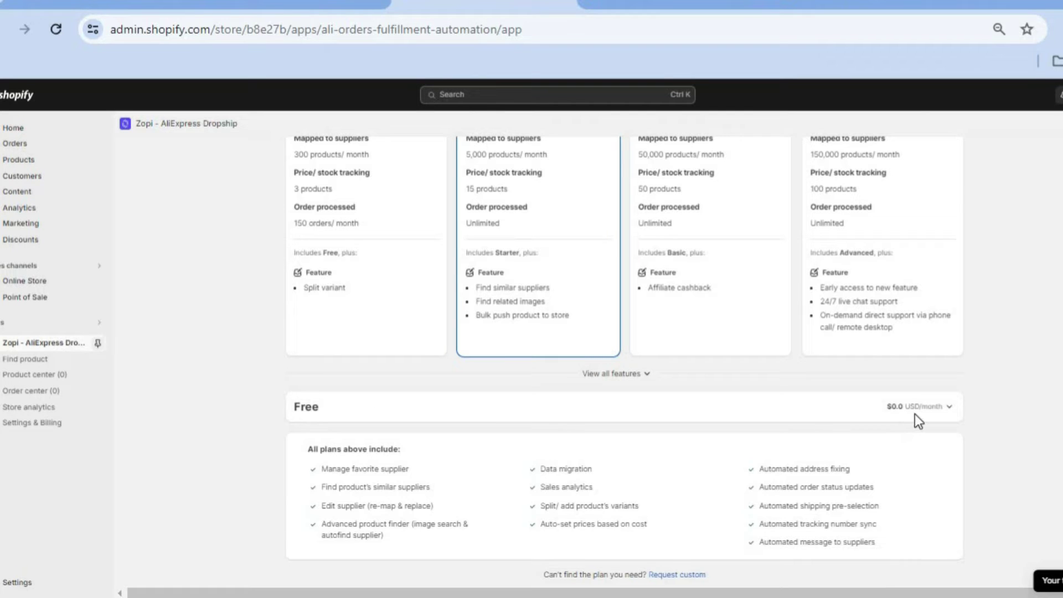
pyautogui.click(947, 410)
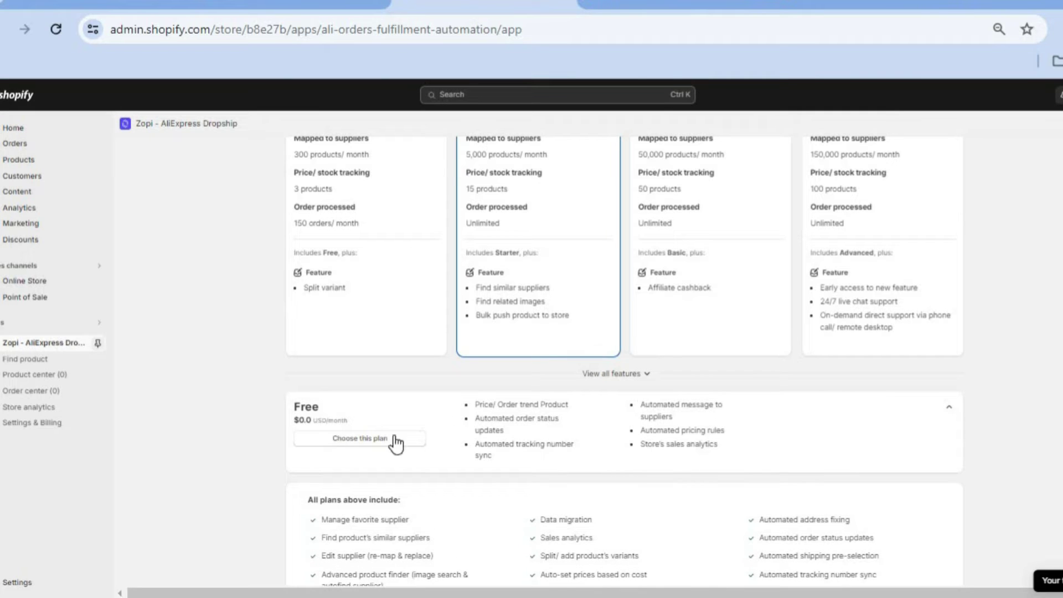
pyautogui.click(387, 442)
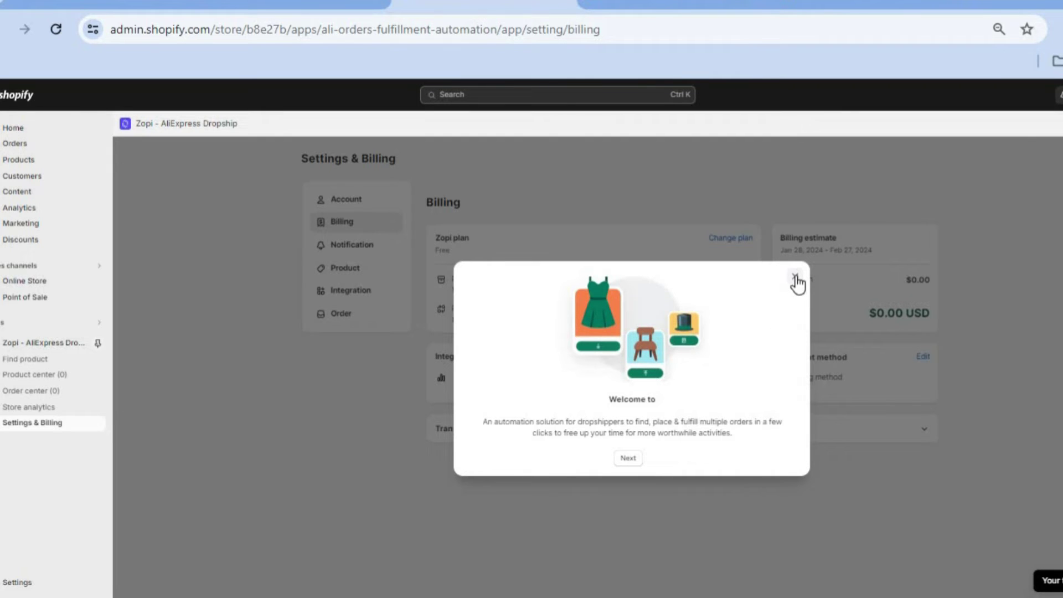
# Advance past the first Zopi welcome slide, then close the tour
pyautogui.click(629, 459)
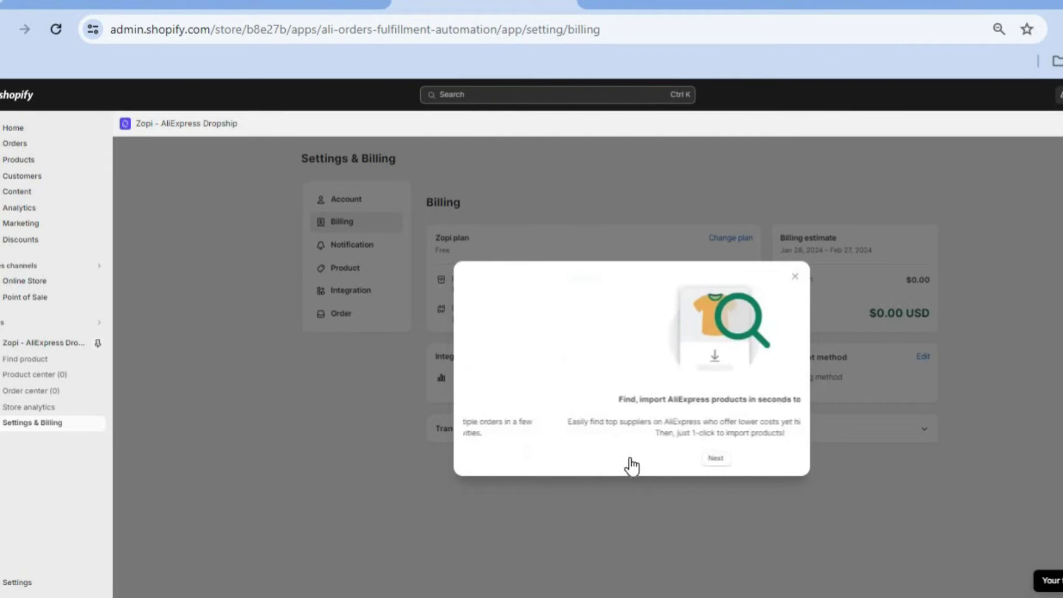
pyautogui.click(795, 277)
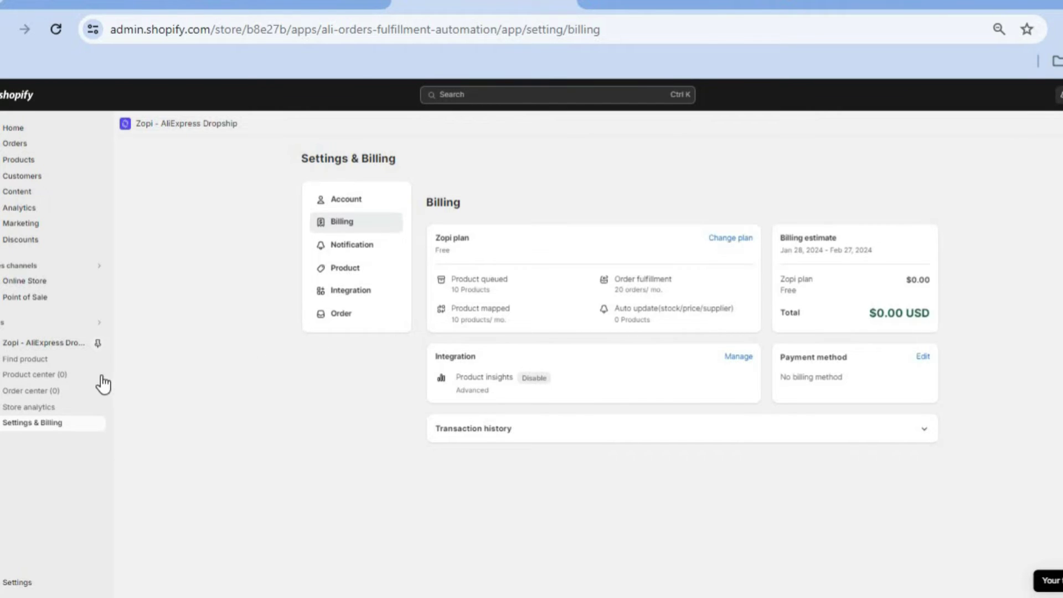
# Open Zopi's Find product page and zoom the browser back in to 90%
pyautogui.click(39, 362)
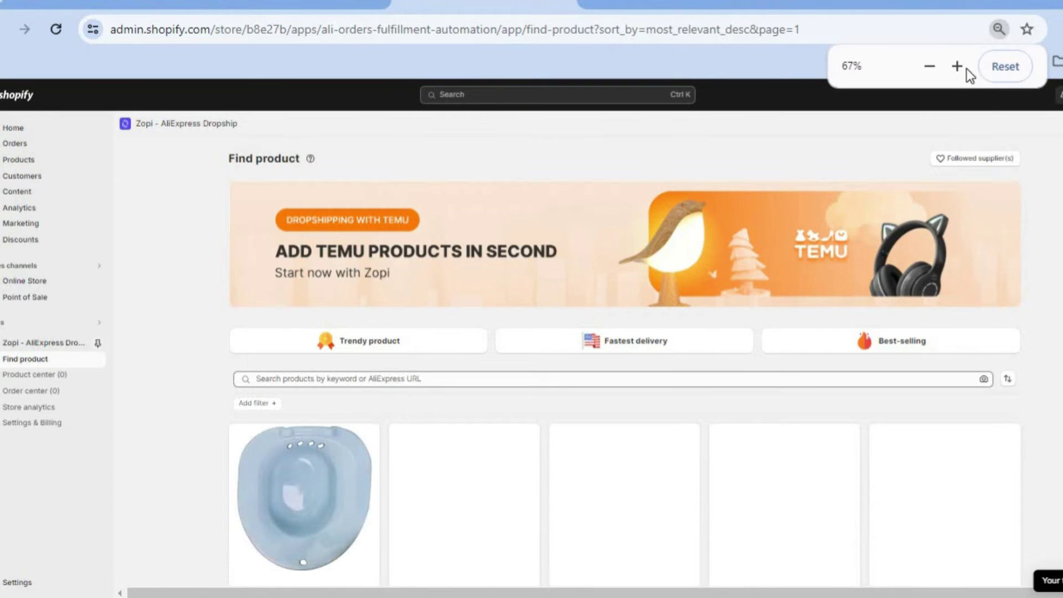
pyautogui.click(956, 66)
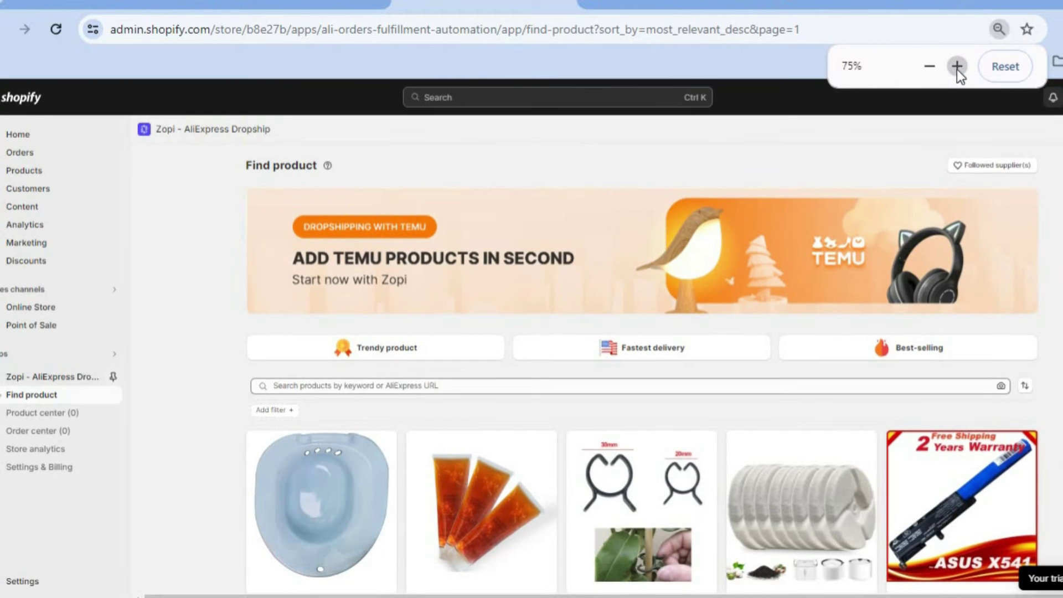
pyautogui.click(957, 66)
pyautogui.click(957, 67)
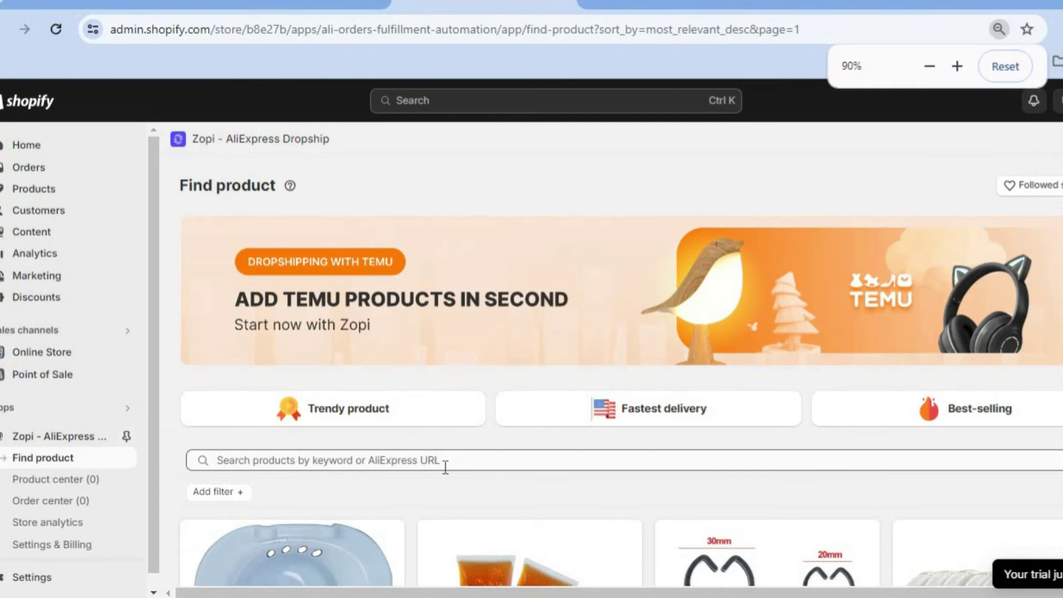
# Copy the EMTRA keyboard's AliExpress URL and focus Zopi's product search field
pyautogui.click(842, 4)
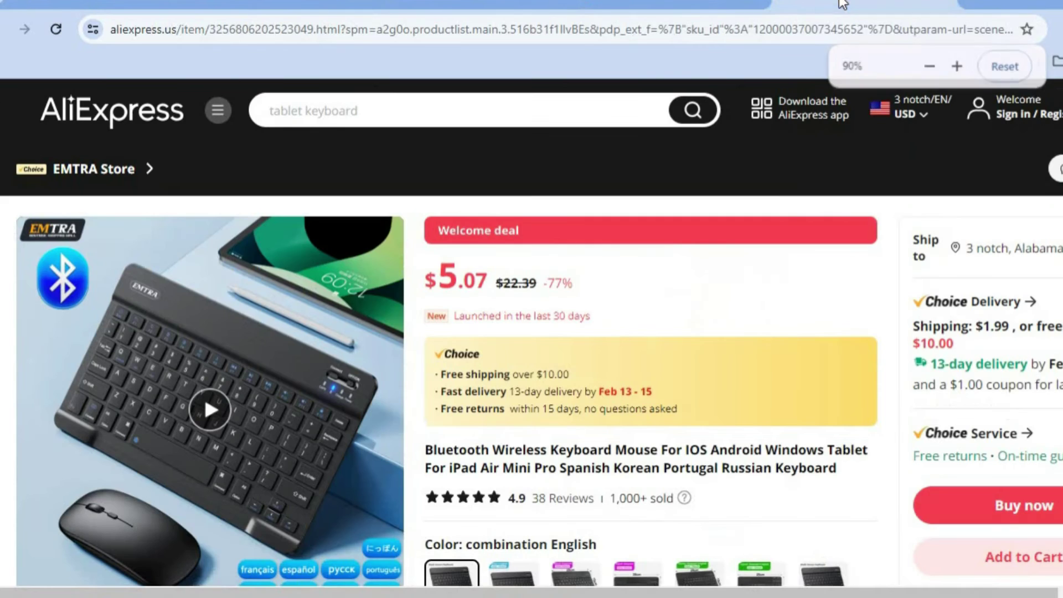
pyautogui.click(570, 32)
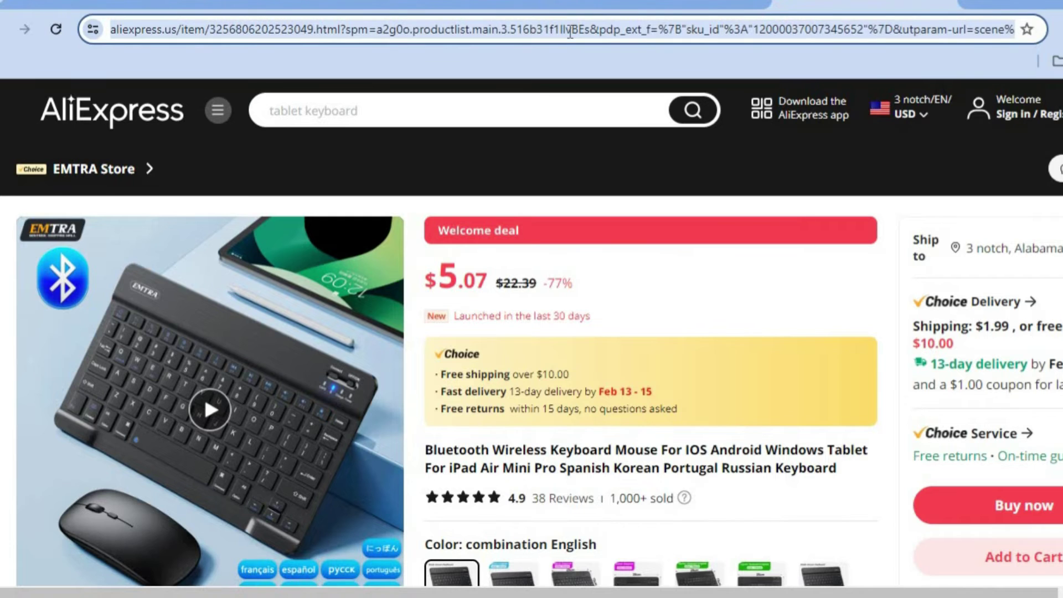
pyautogui.rightClick(569, 32)
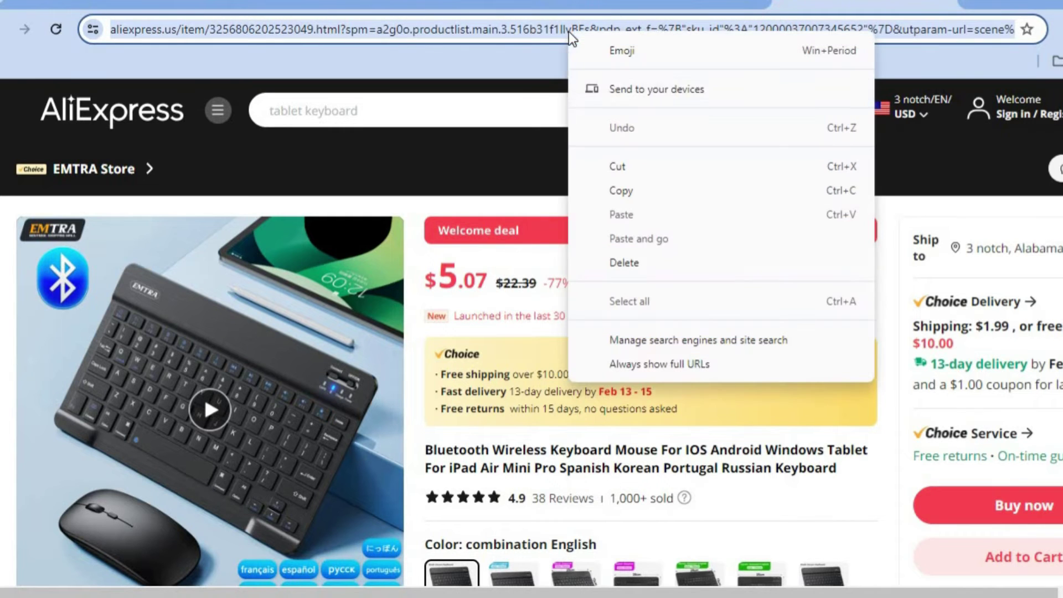
pyautogui.click(617, 193)
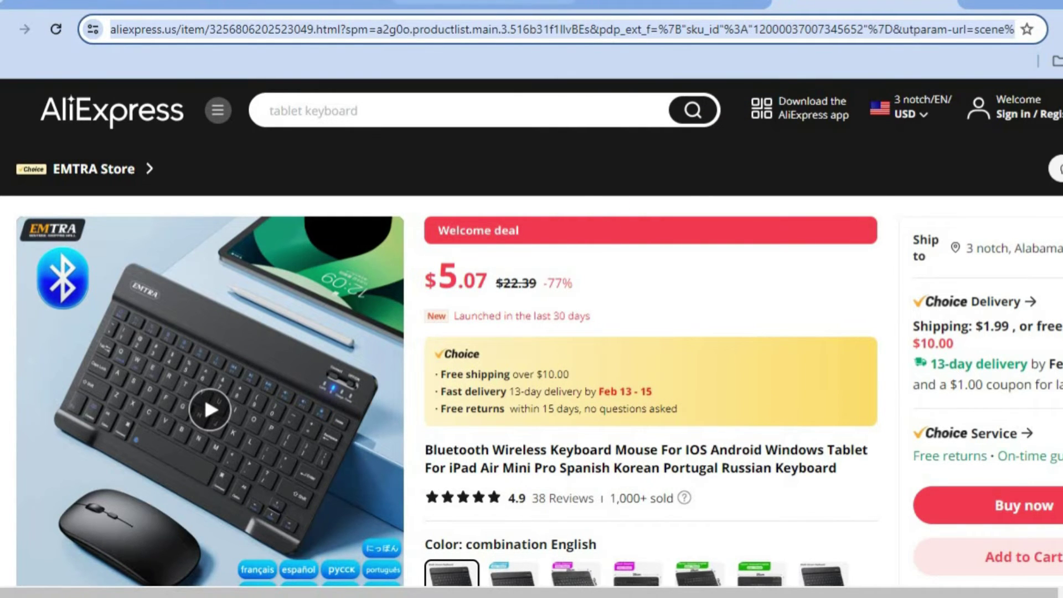
pyautogui.click(481, 5)
pyautogui.click(285, 463)
# Paste the AliExpress link into Zopi's search and add the $7.23 EMTRA keyboard to the import list
pyautogui.rightClick(285, 466)
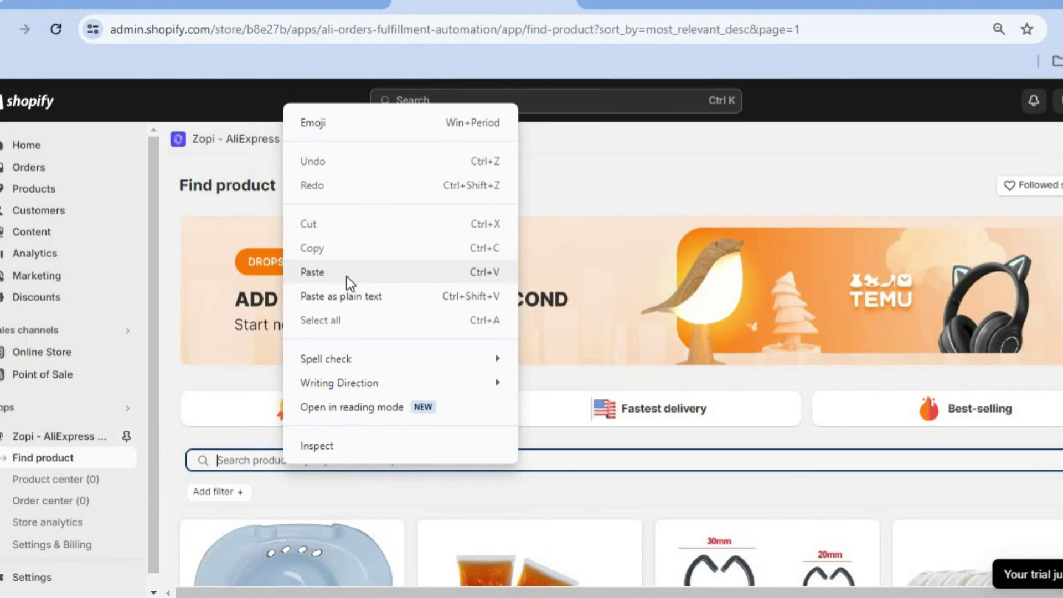
pyautogui.click(346, 274)
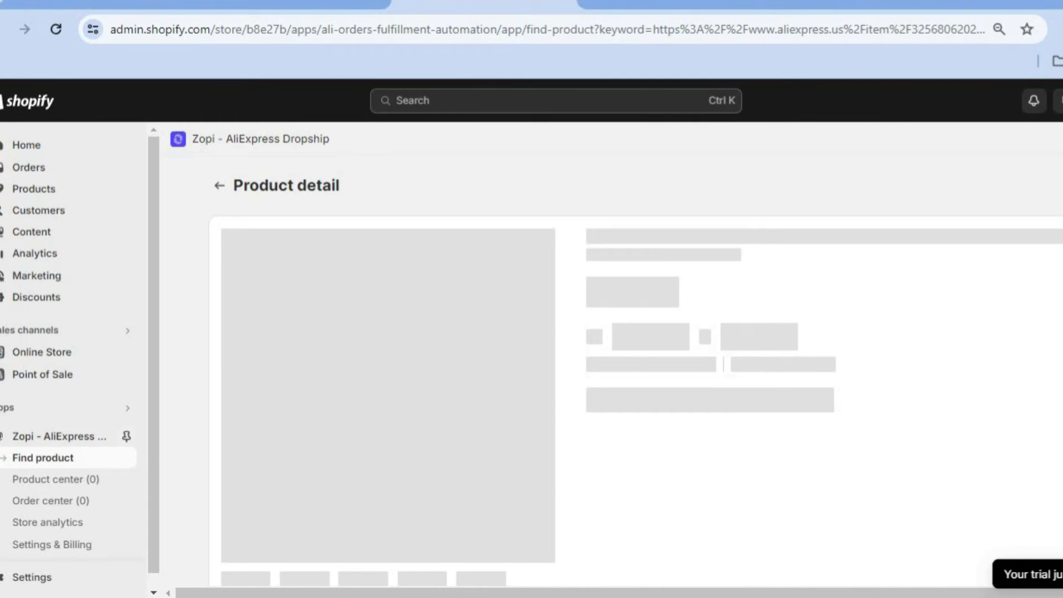
pyautogui.scroll(-1, 636, 362)
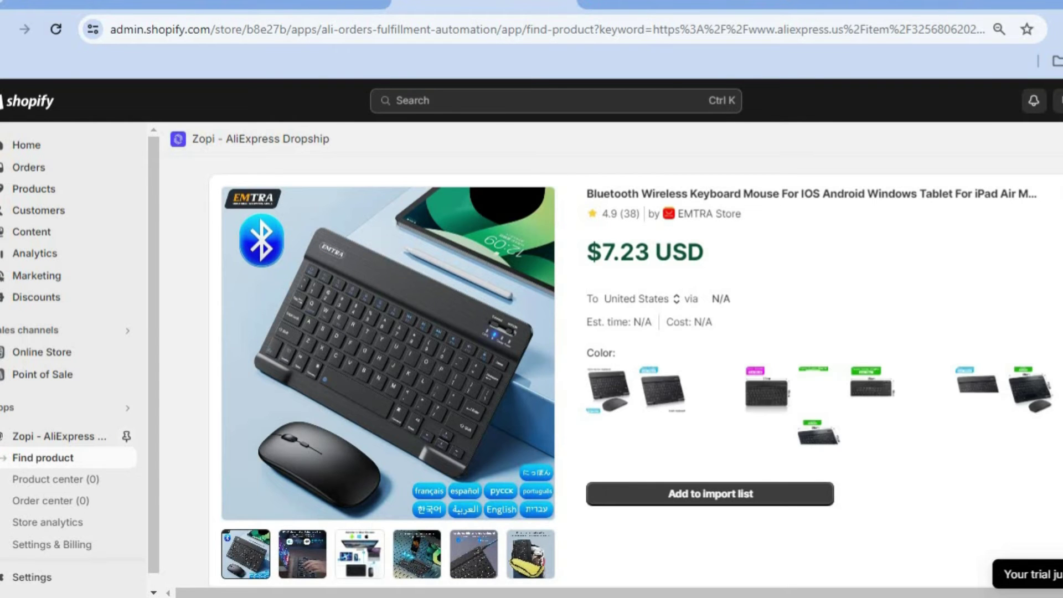
pyautogui.scroll(-3, 740, 356)
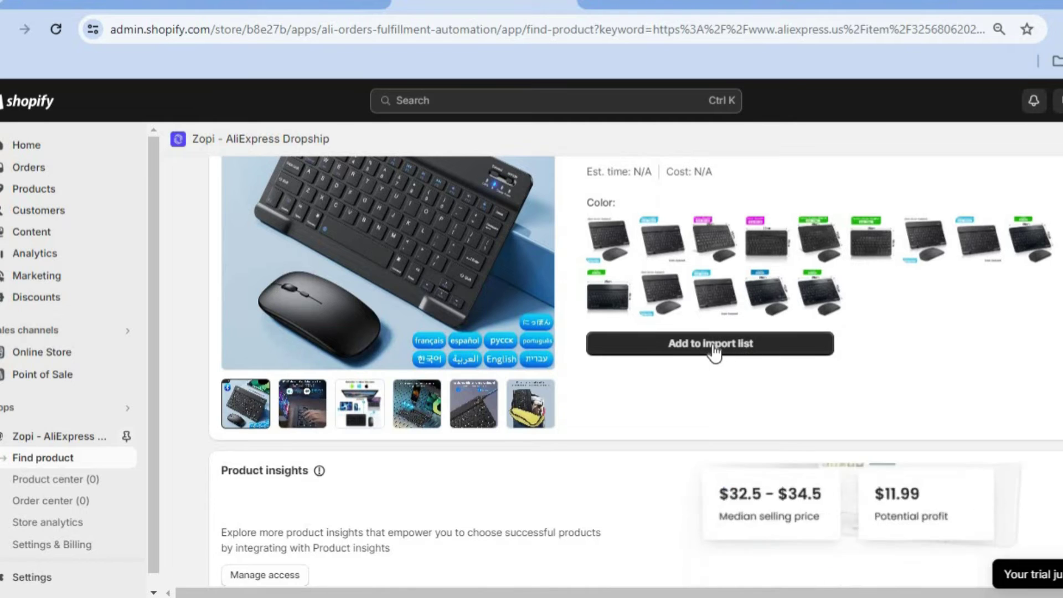
pyautogui.click(714, 352)
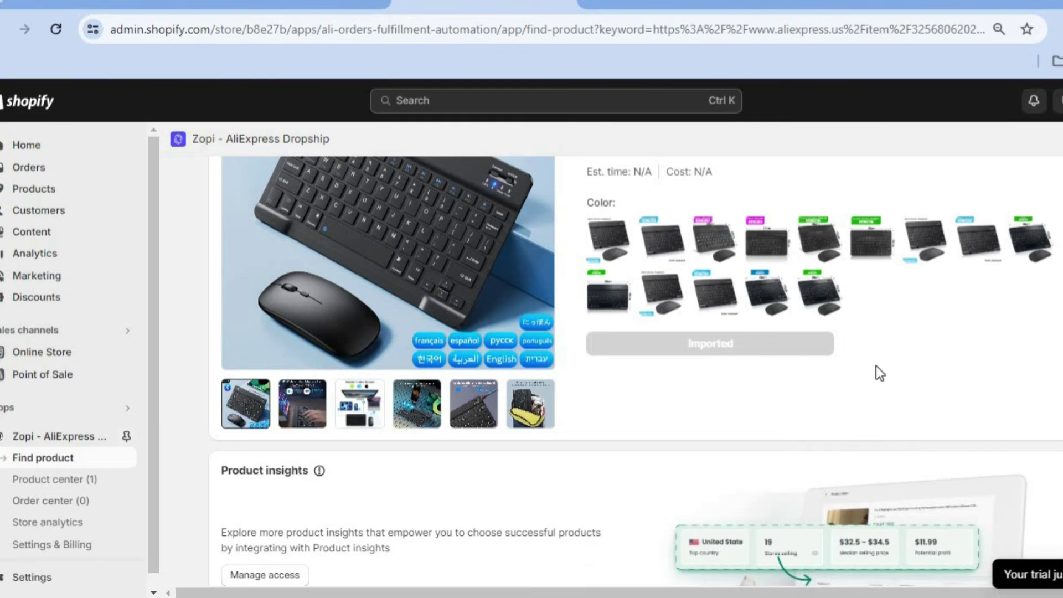
# Select the imported keyboard in Zopi's Product center and open the push-to-store dialog
pyautogui.click(63, 480)
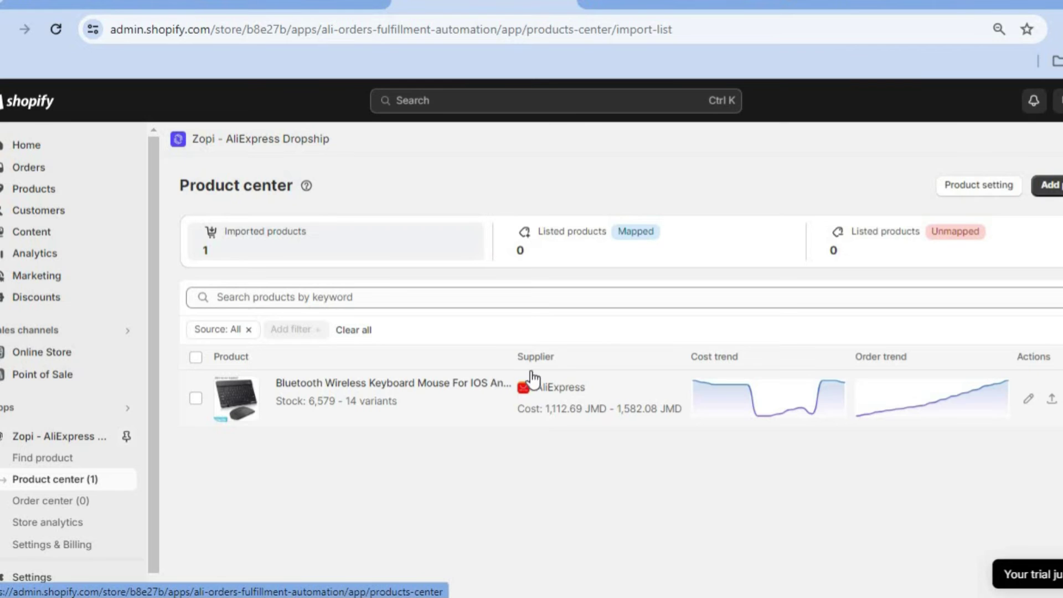
pyautogui.click(195, 400)
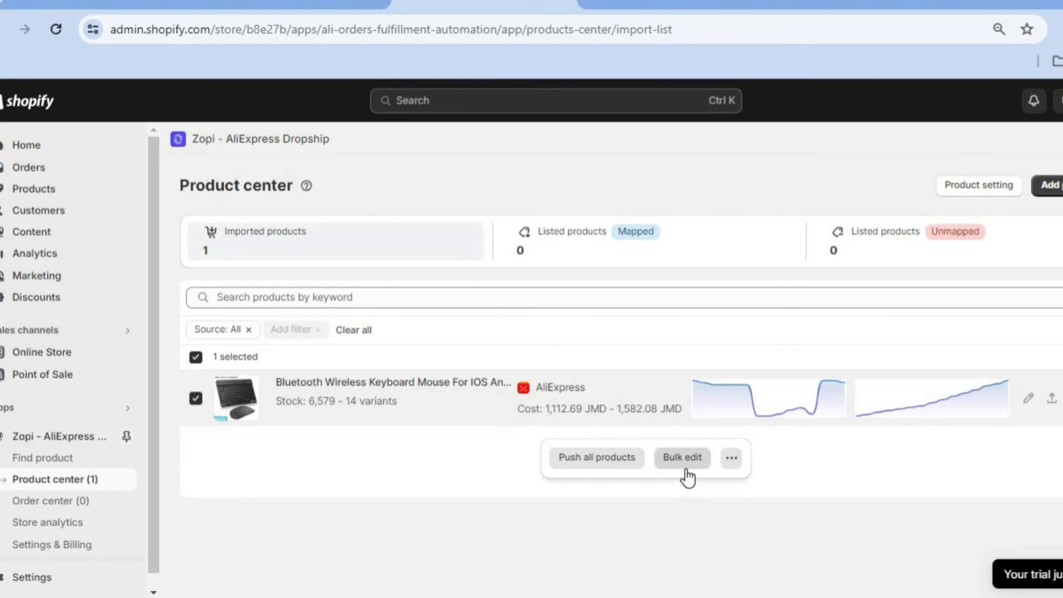
pyautogui.click(601, 465)
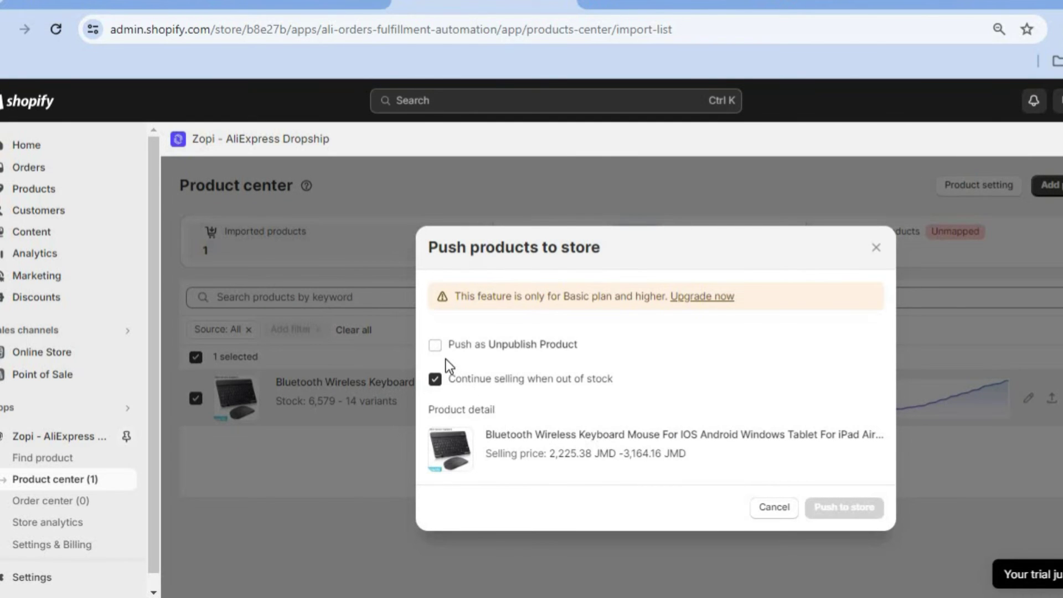
# Toggle the unpublished and stop-selling-when-out-of-stock options, then close the dialog without pushing
pyautogui.click(436, 347)
pyautogui.click(437, 380)
pyautogui.click(875, 250)
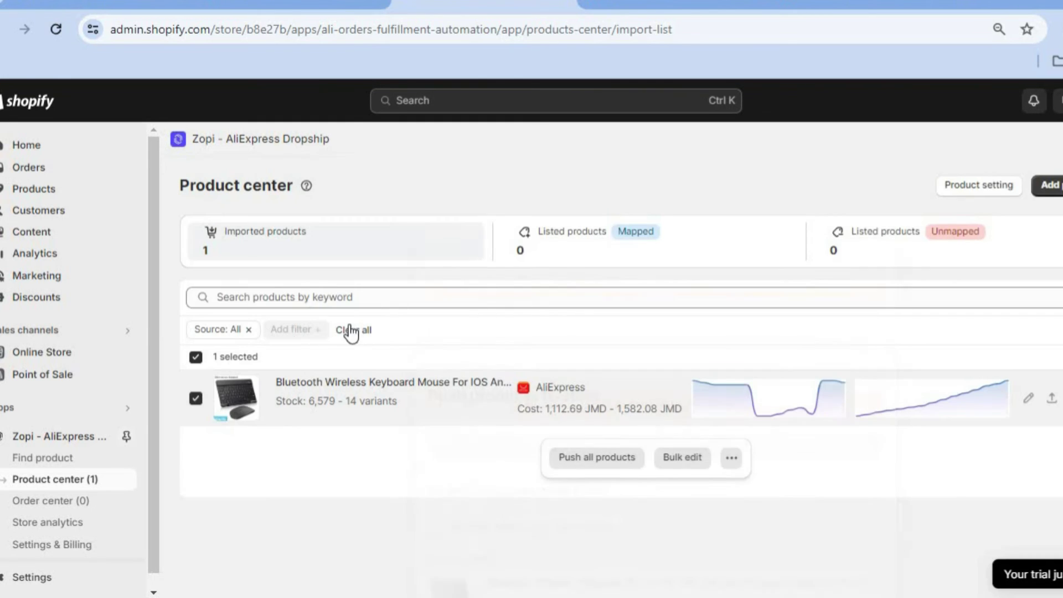
# Push just the keyboard row to the Shopify store, then go to the store's Products list
pyautogui.click(196, 357)
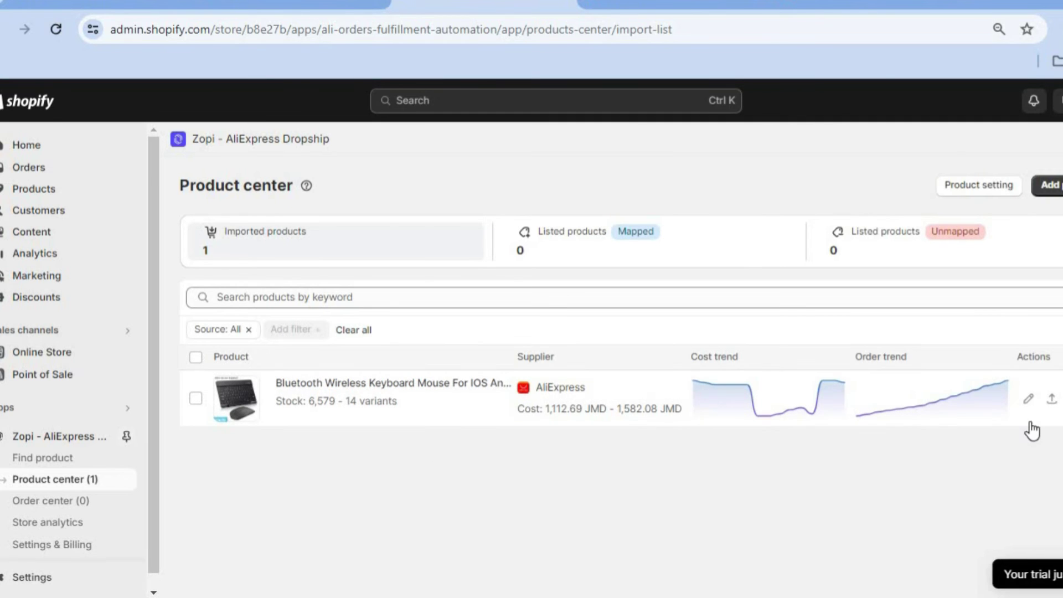
pyautogui.click(1060, 399)
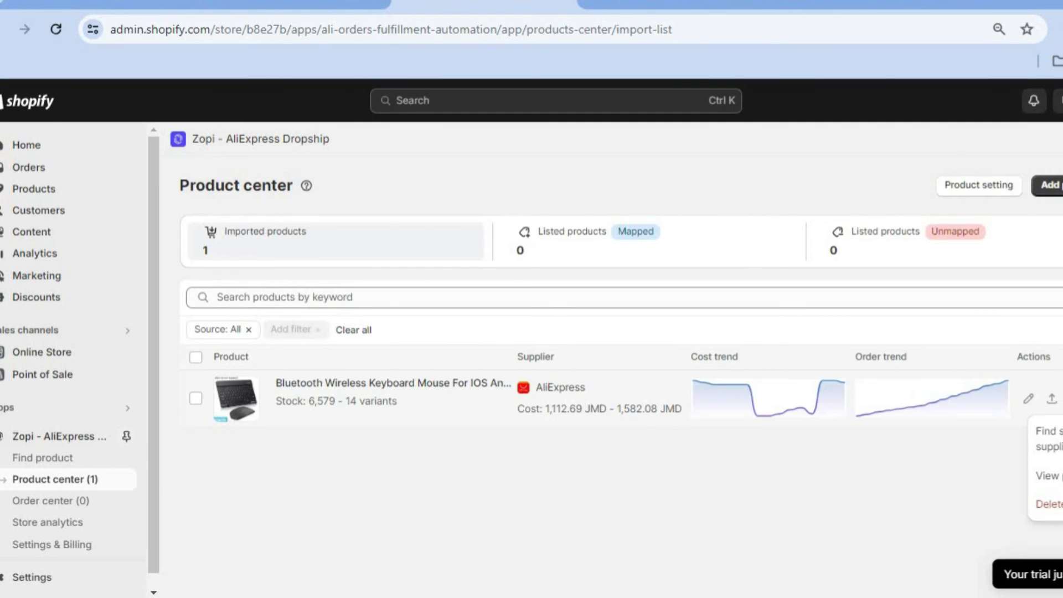
pyautogui.click(685, 492)
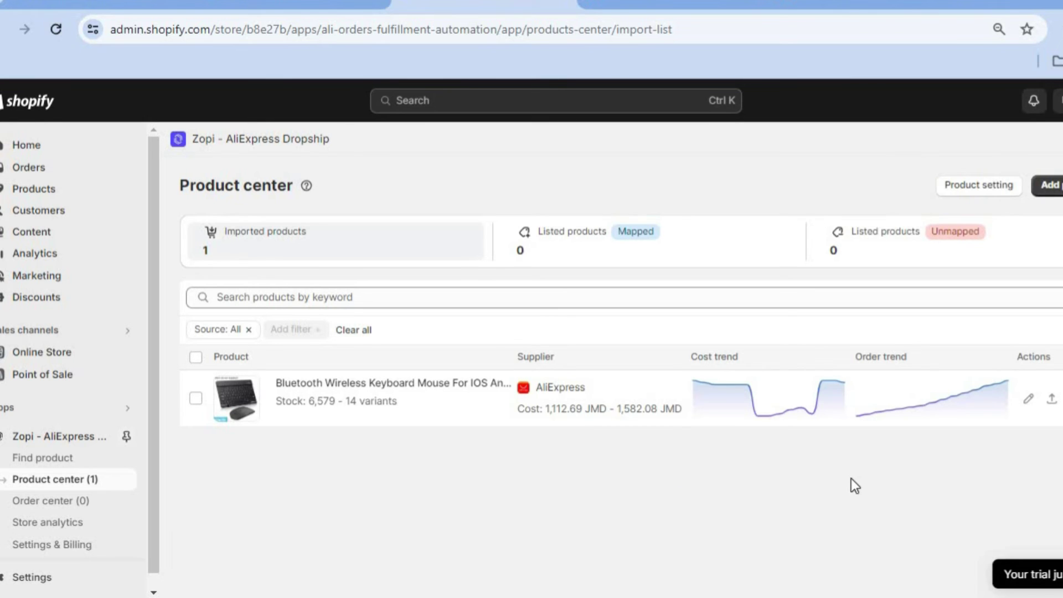
pyautogui.click(1055, 399)
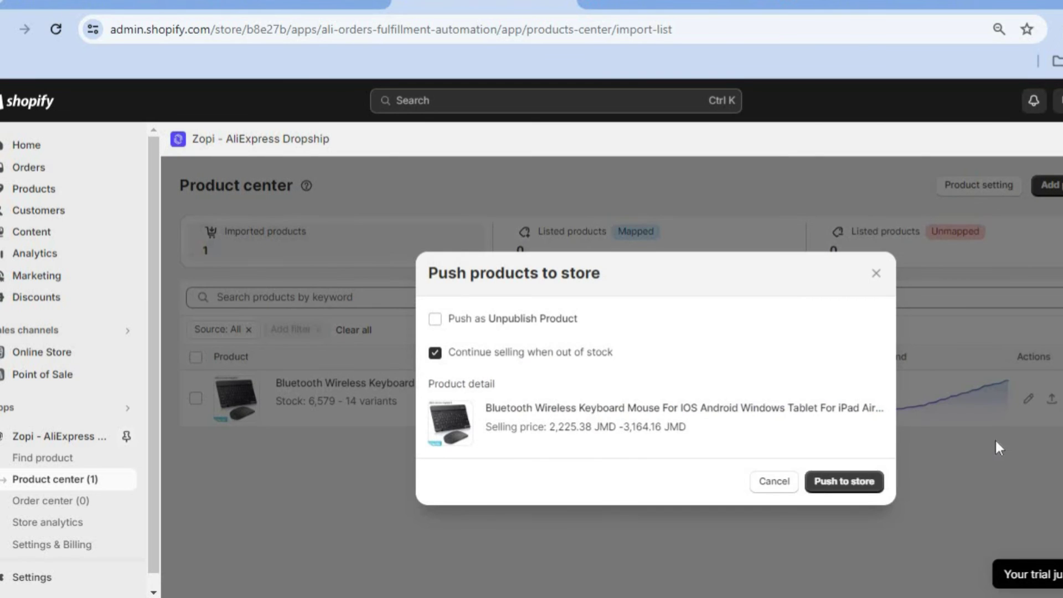
pyautogui.click(843, 483)
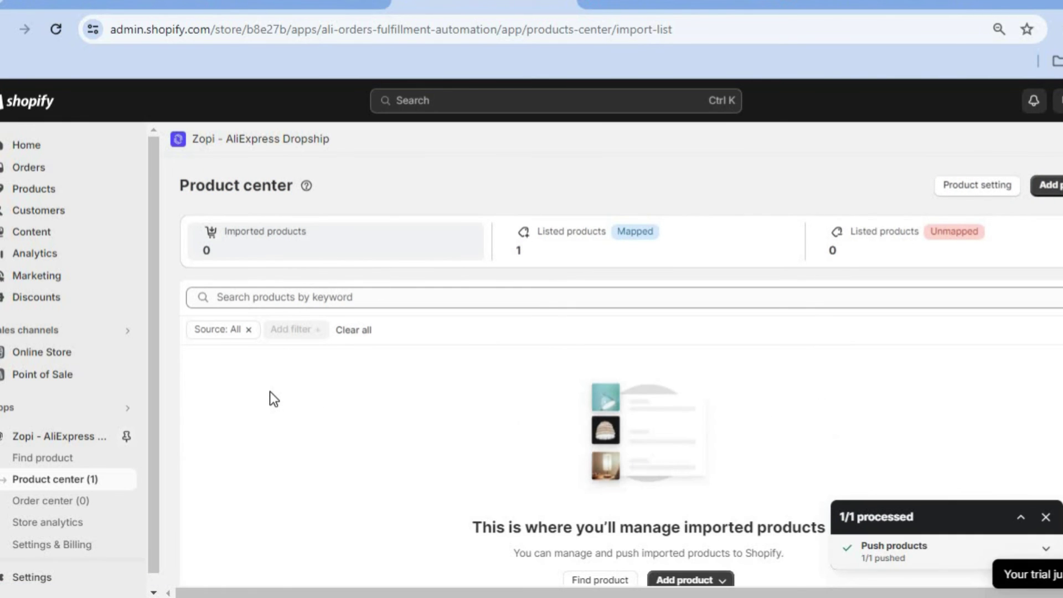
pyautogui.click(67, 190)
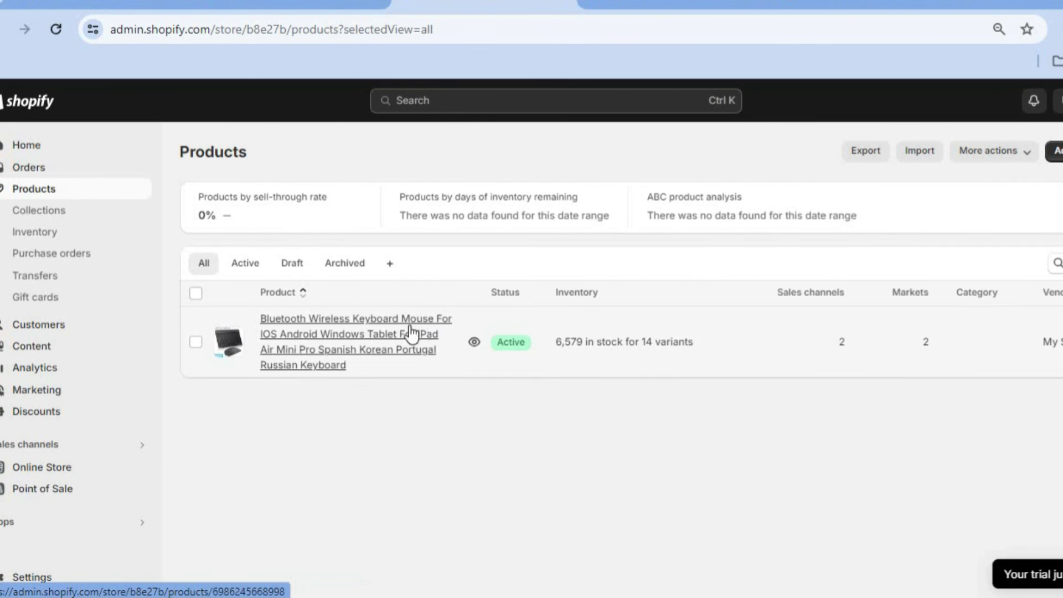
# Preview the keyboard's product page on the online store, scroll through it, and close the preview
pyautogui.click(474, 343)
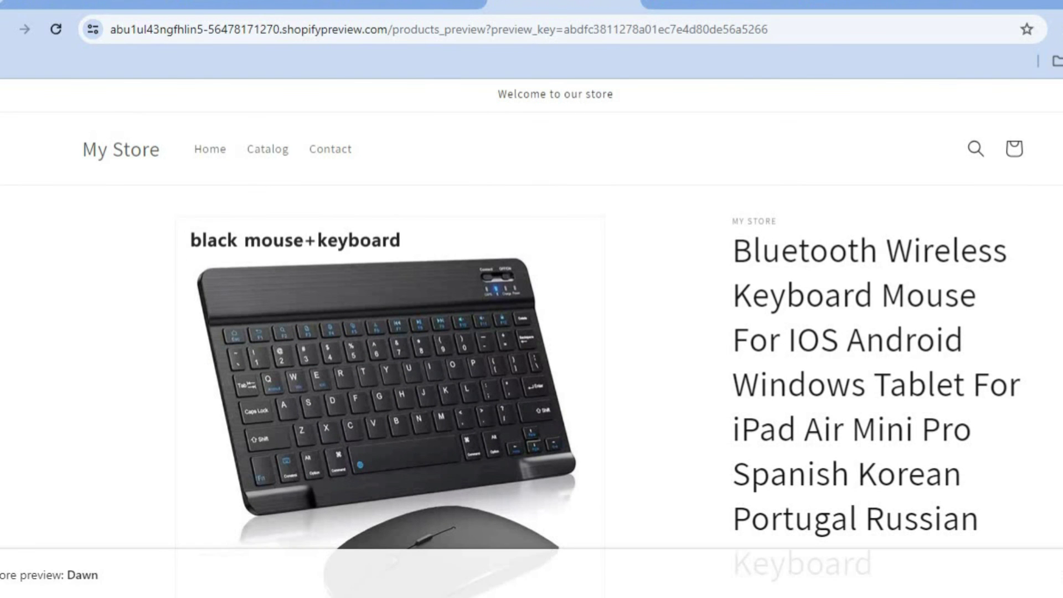
pyautogui.scroll(-10, 531, 332)
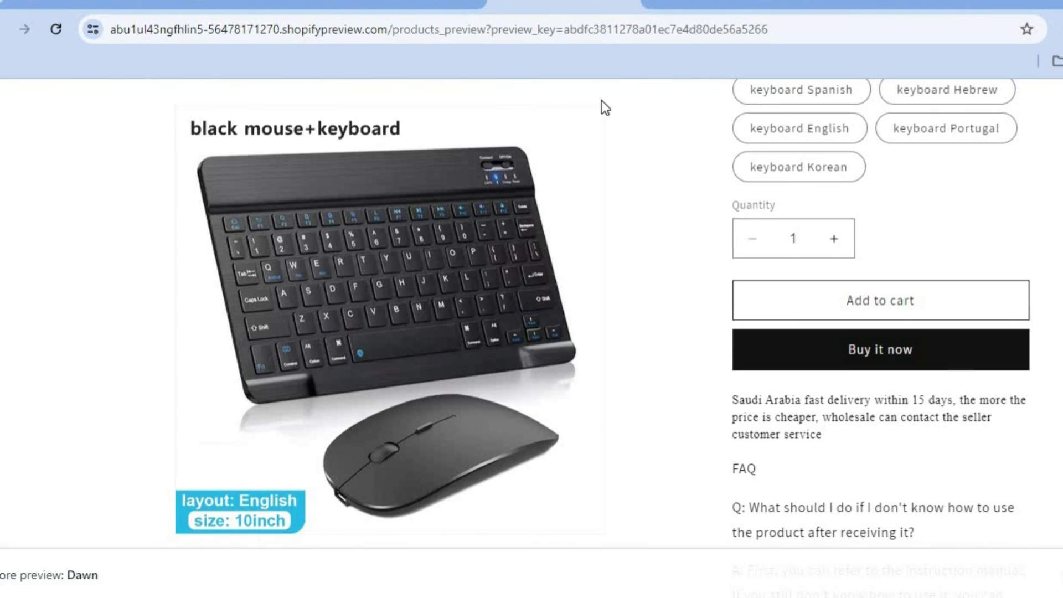
pyautogui.click(627, 5)
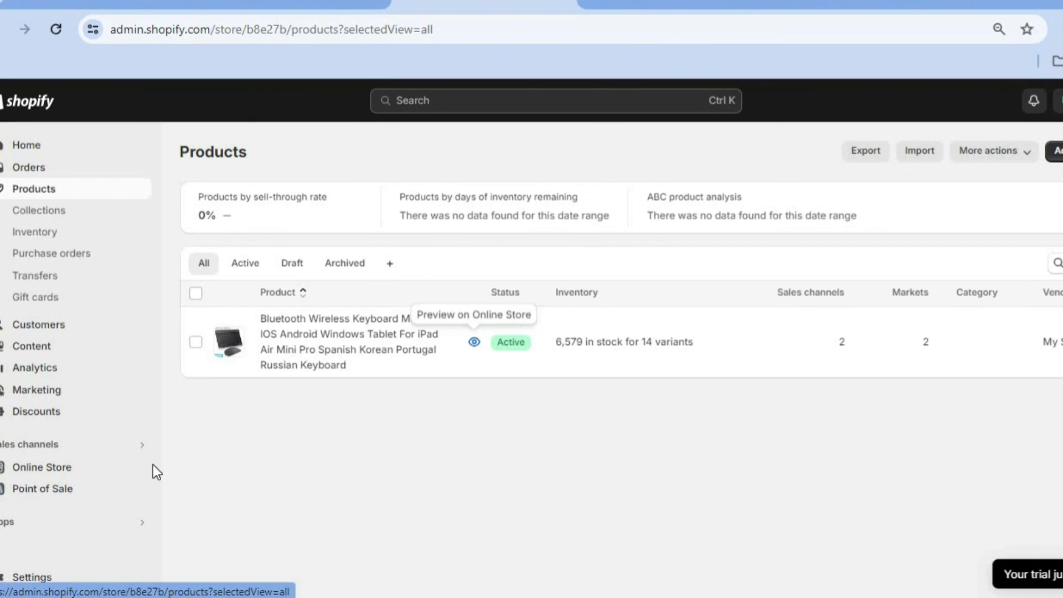
# Find Zopi through the apps search and view its Store analytics, showing JMD 0 and zero orders
pyautogui.click(65, 523)
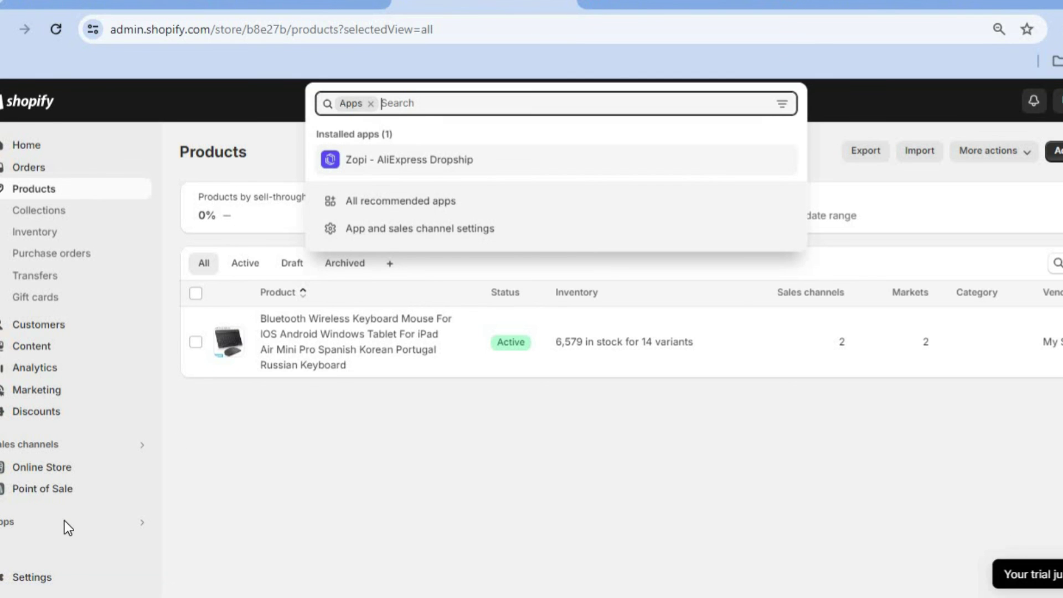
pyautogui.click(443, 167)
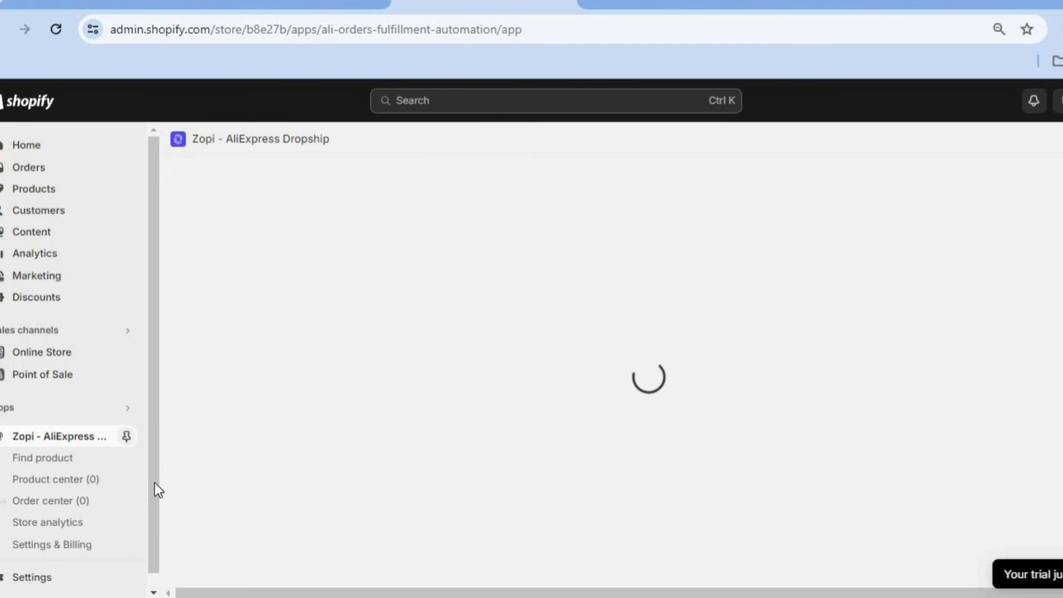
pyautogui.scroll(-1, 77, 520)
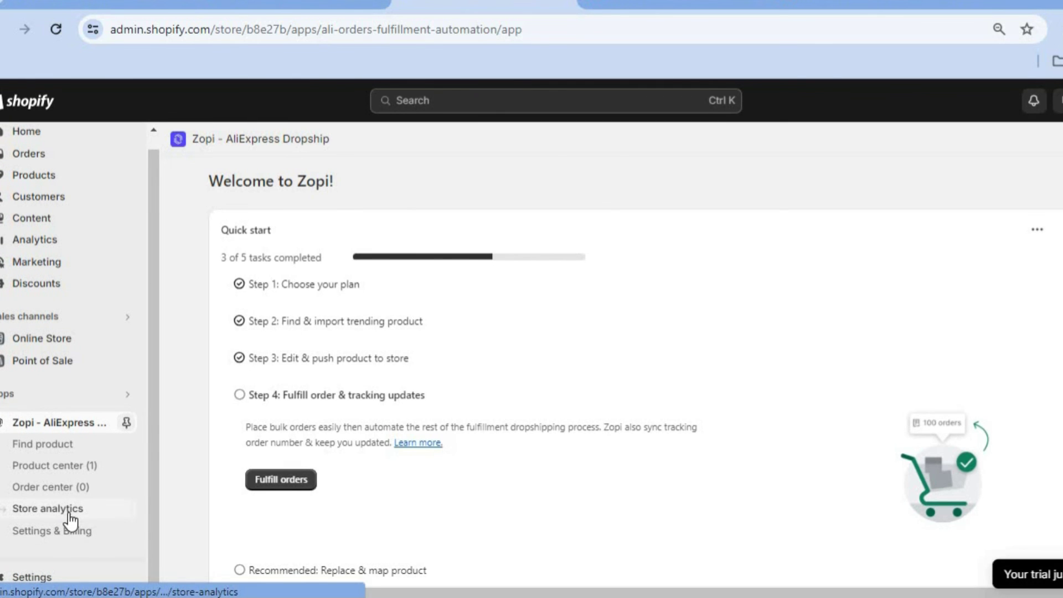
pyautogui.click(72, 519)
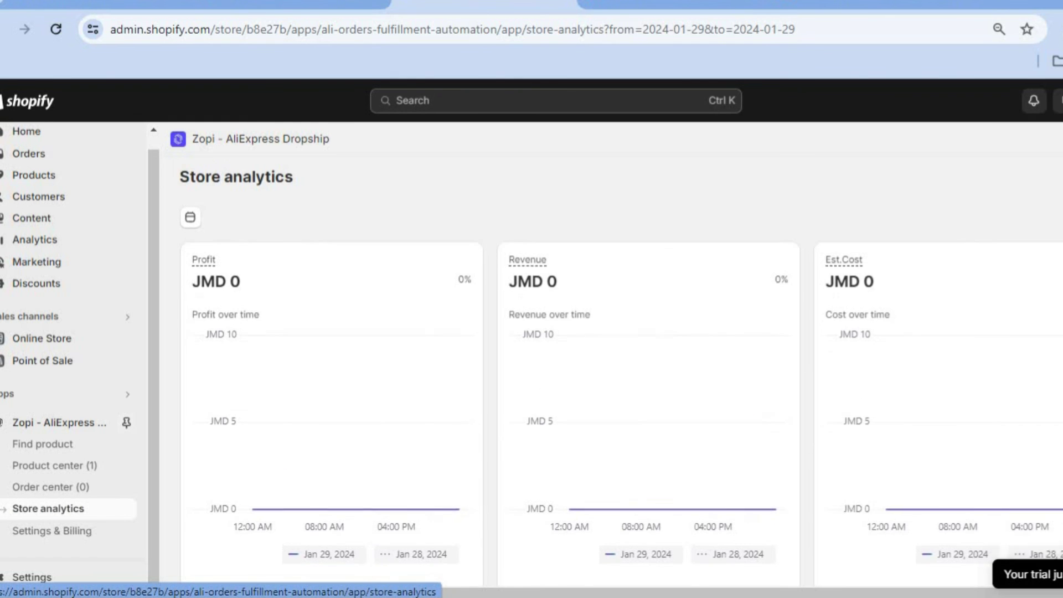
pyautogui.scroll(-4, 609, 371)
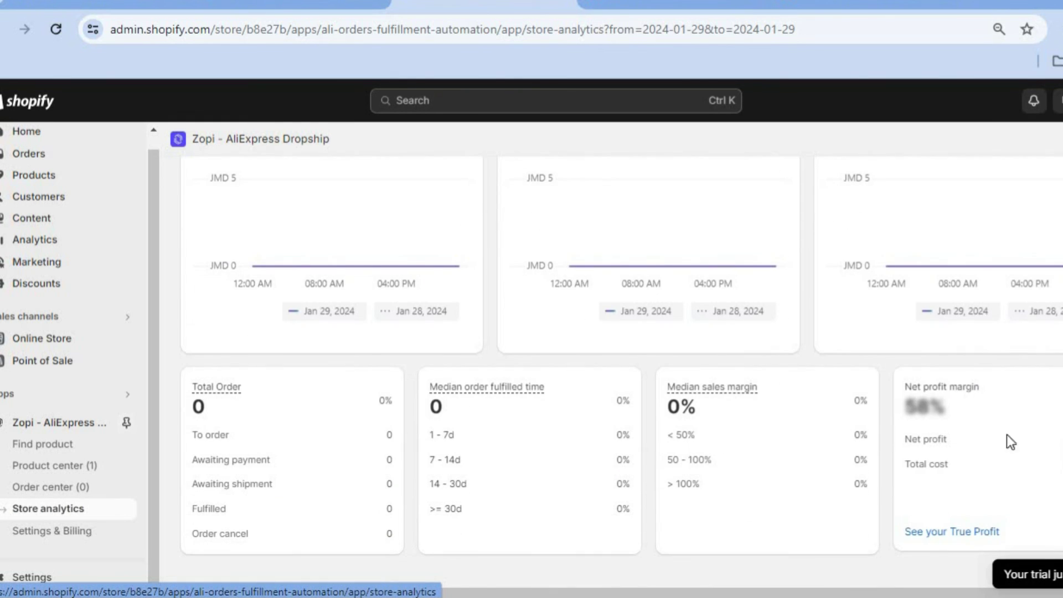